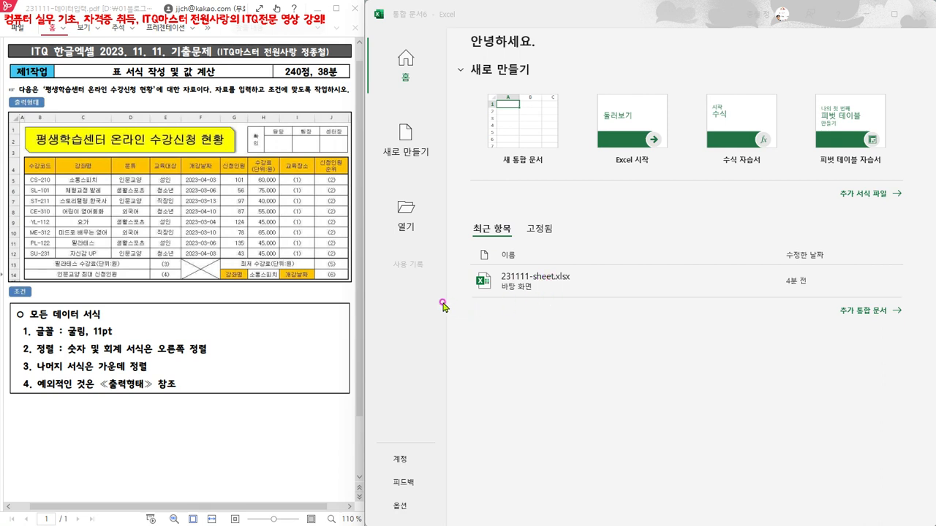
Open the workbook 231111-sheet.xlsx from the desktop folder
{"action": "left_click", "coordinate": [405, 210]}
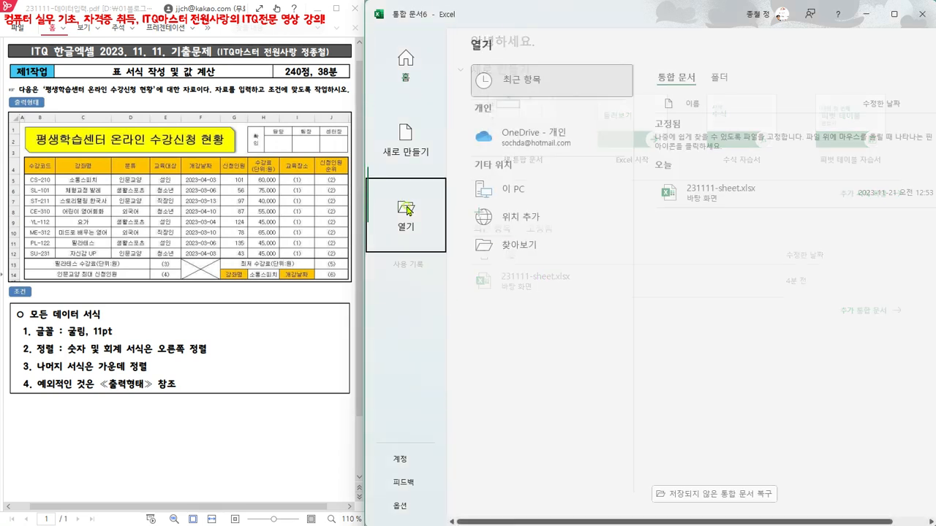
{"action": "left_click", "coordinate": [511, 245]}
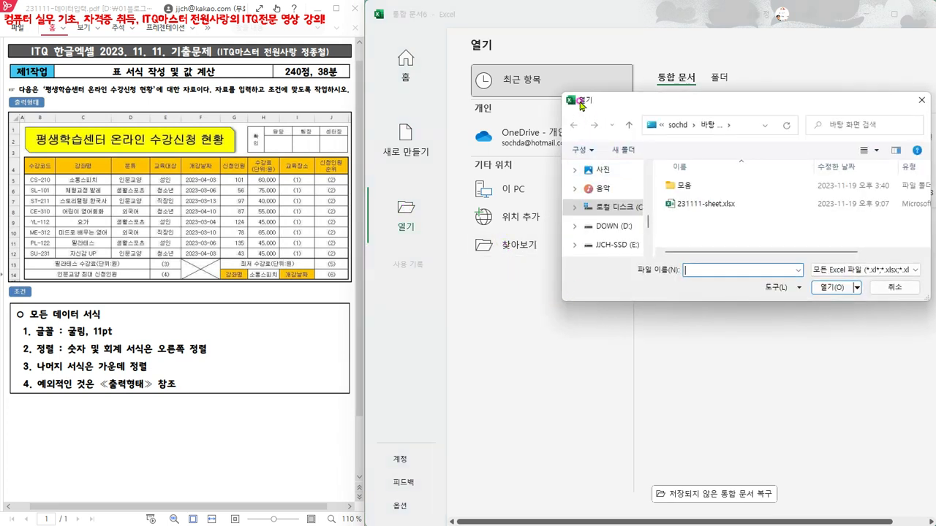
{"action": "scroll", "coordinate": [637, 220], "scroll_direction": "up", "scroll_amount": 3}
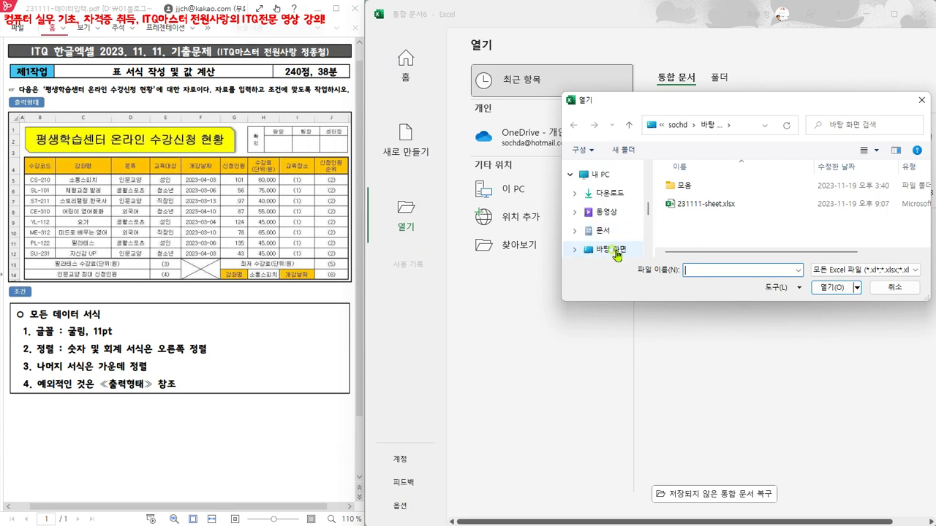
{"action": "left_click", "coordinate": [616, 251]}
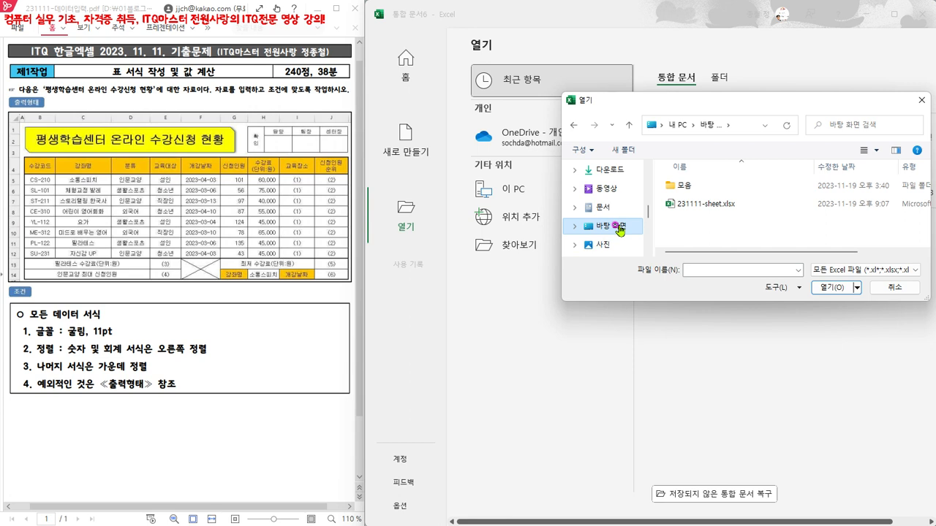
{"action": "left_click", "coordinate": [709, 205]}
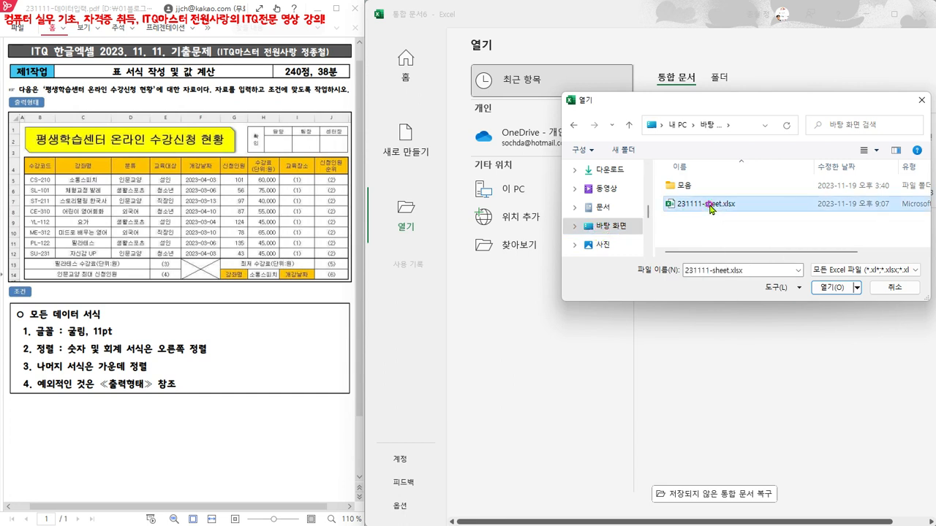
{"action": "left_click", "coordinate": [831, 288]}
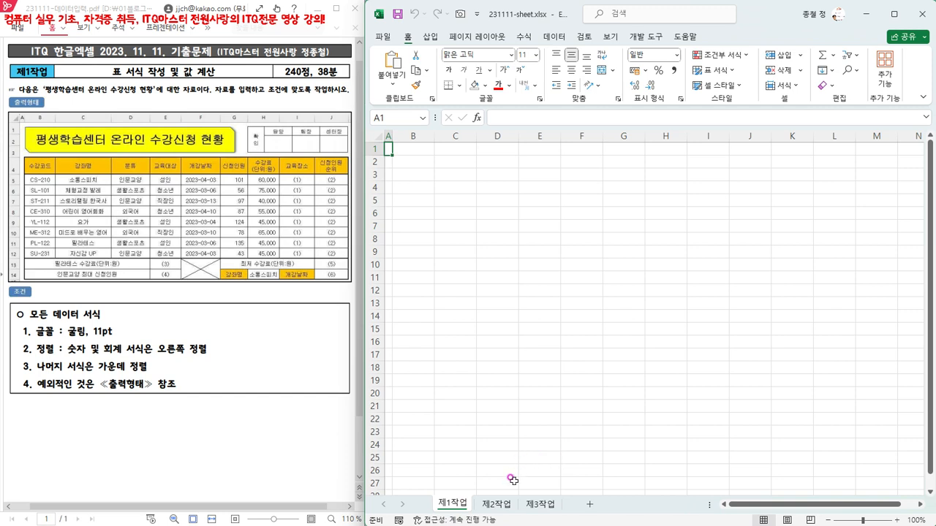
Group the sheets 제1작업, 제2작업 and 제3작업 and set the font of all their cells to 굴림
{"action": "left_click", "coordinate": [491, 508], "text": "ctrl"}
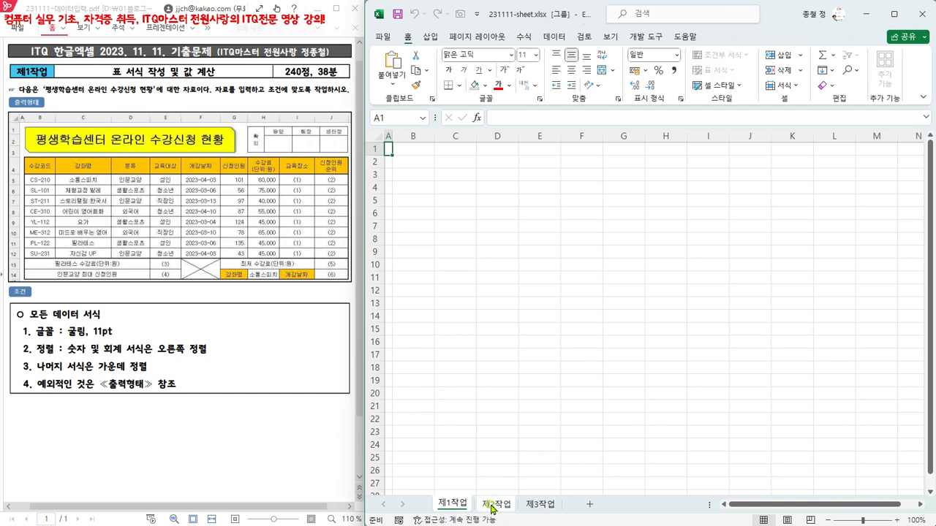
{"action": "left_click", "coordinate": [536, 506], "text": "ctrl"}
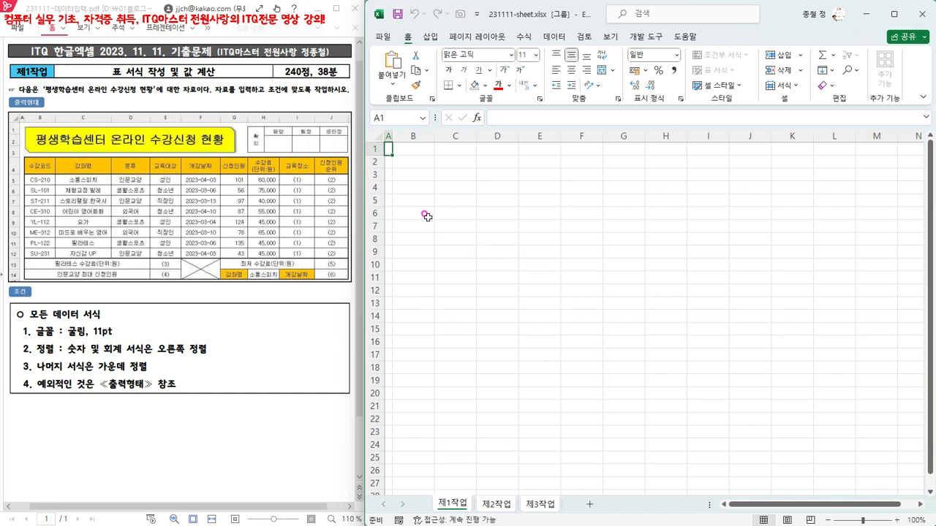
{"action": "left_click", "coordinate": [375, 134]}
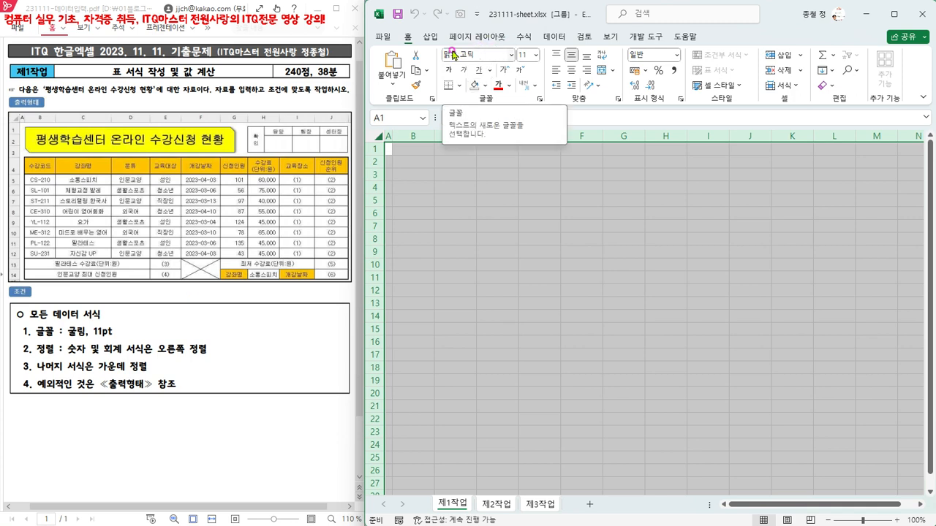
{"action": "left_click", "coordinate": [474, 55]}
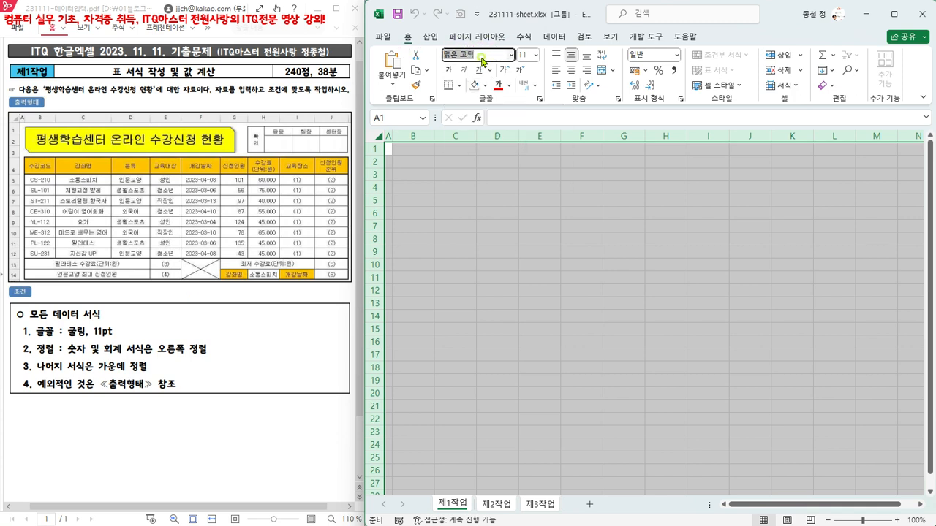
{"action": "left_click", "coordinate": [407, 37]}
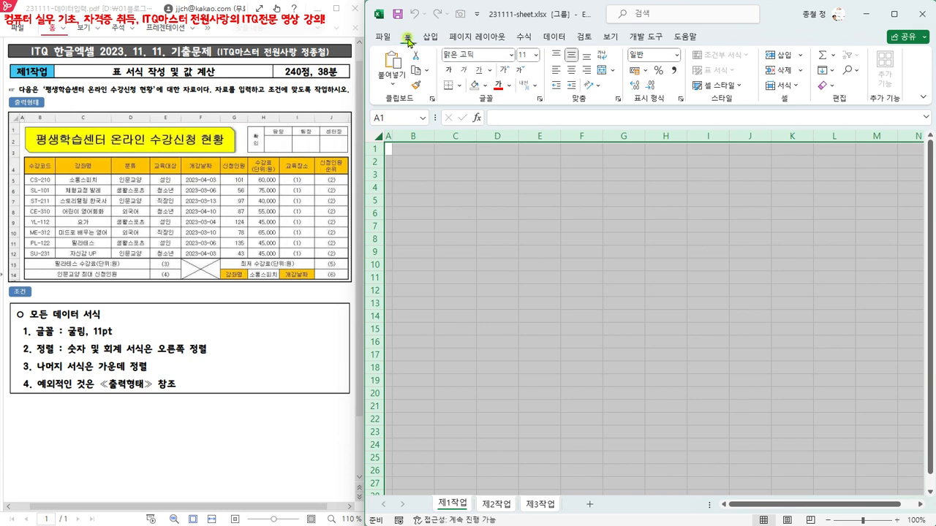
{"action": "left_click", "coordinate": [481, 56]}
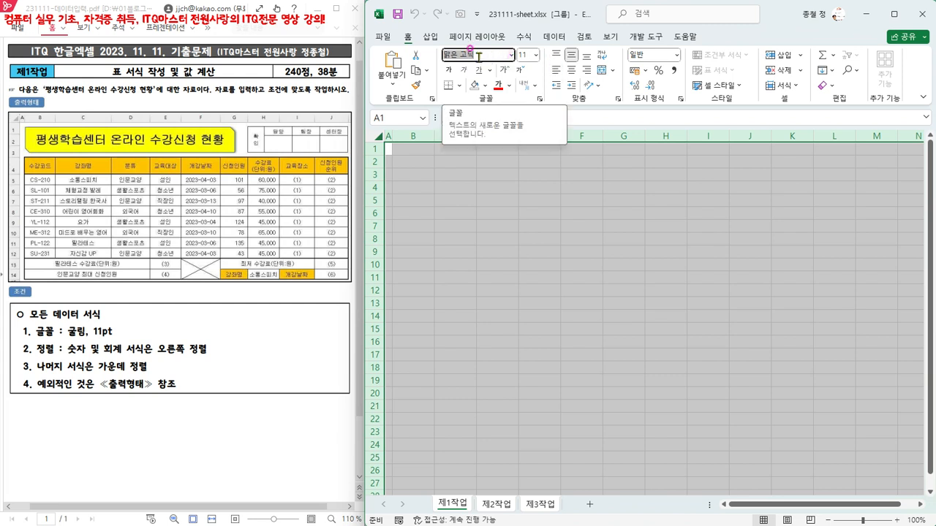
{"action": "type", "text": "구"}
{"action": "type", "text": "림"}
{"action": "key", "text": "Return"}
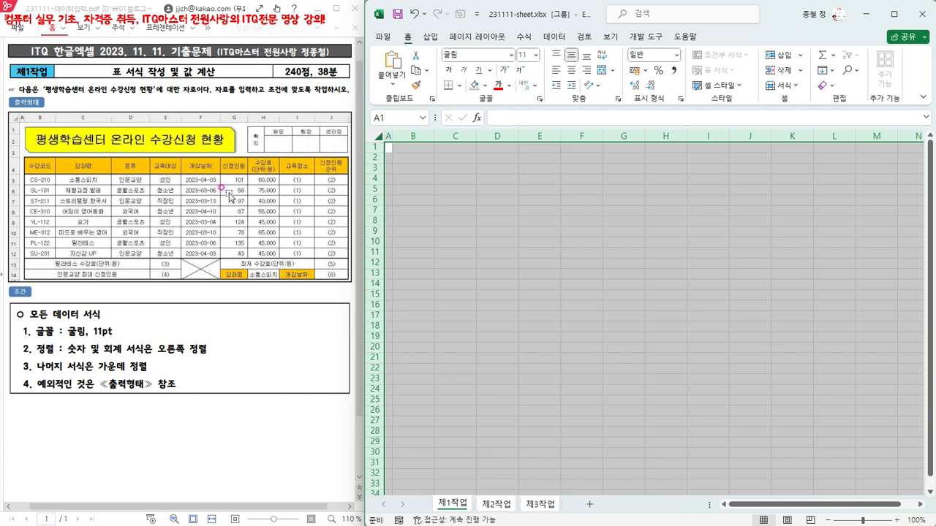
Ungroup the sheets and center all cells of 제1작업 both horizontally and vertically
{"action": "right_click", "coordinate": [450, 507]}
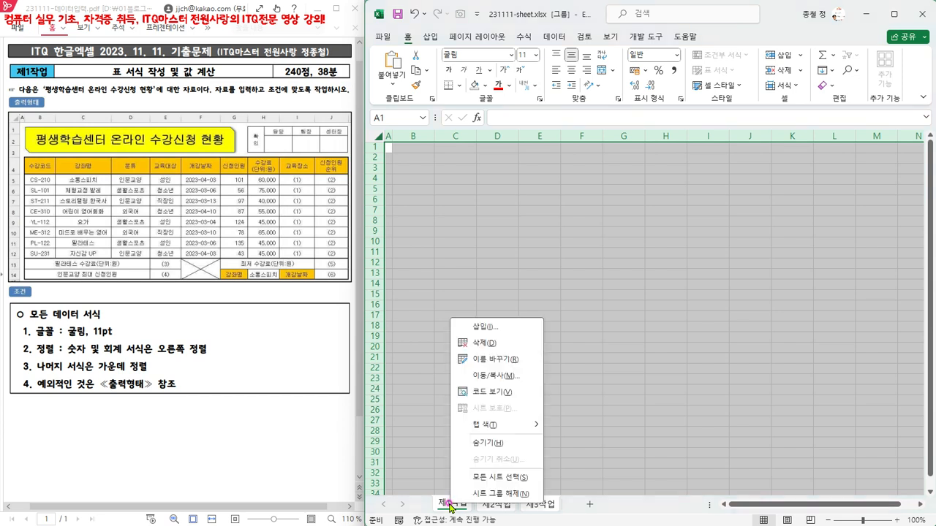
{"action": "left_click", "coordinate": [514, 494]}
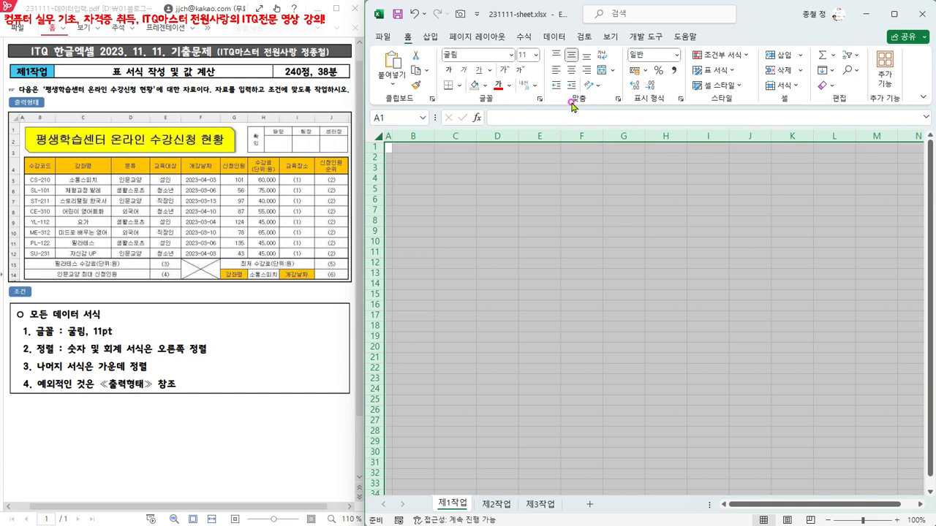
{"action": "left_click", "coordinate": [570, 57]}
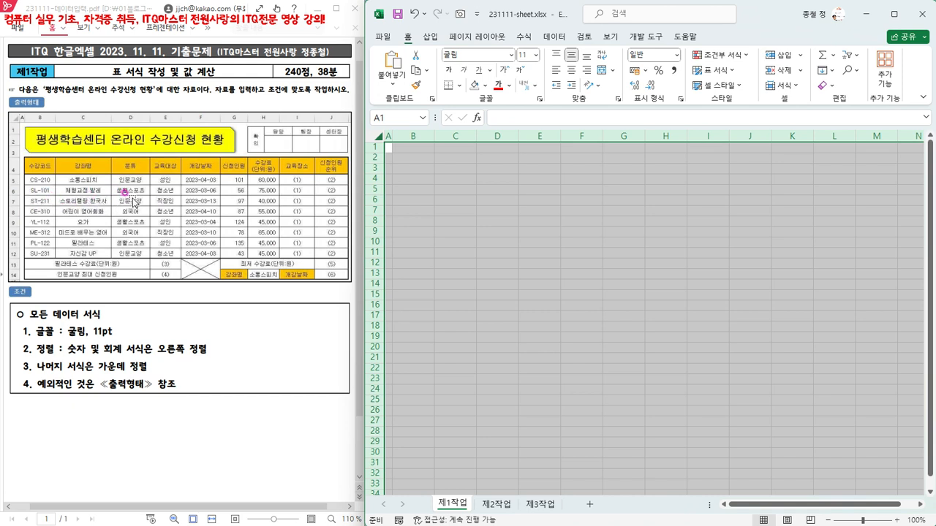
{"action": "left_click", "coordinate": [571, 72]}
{"action": "left_click", "coordinate": [573, 57]}
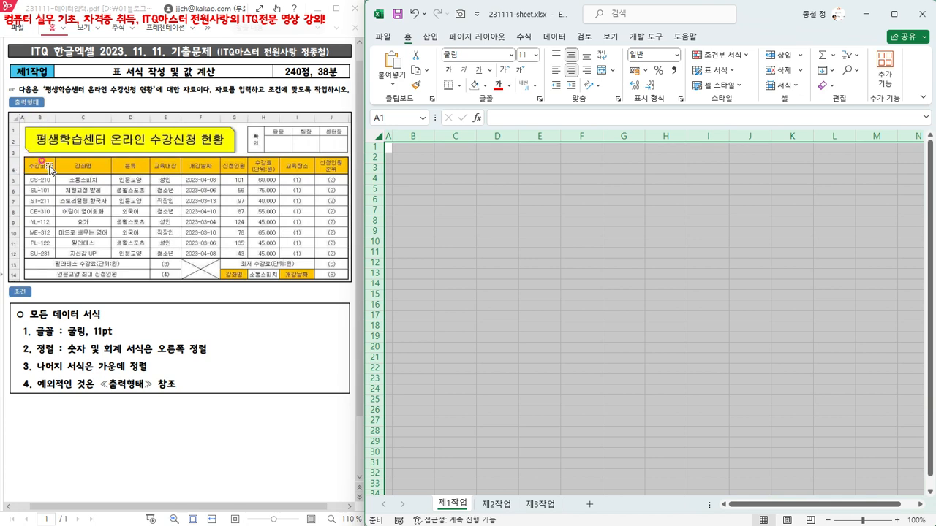
Enter the column headings 수강코드, 강좌명 and 분류 in cells B4 to D4
{"action": "left_click", "coordinate": [418, 180]}
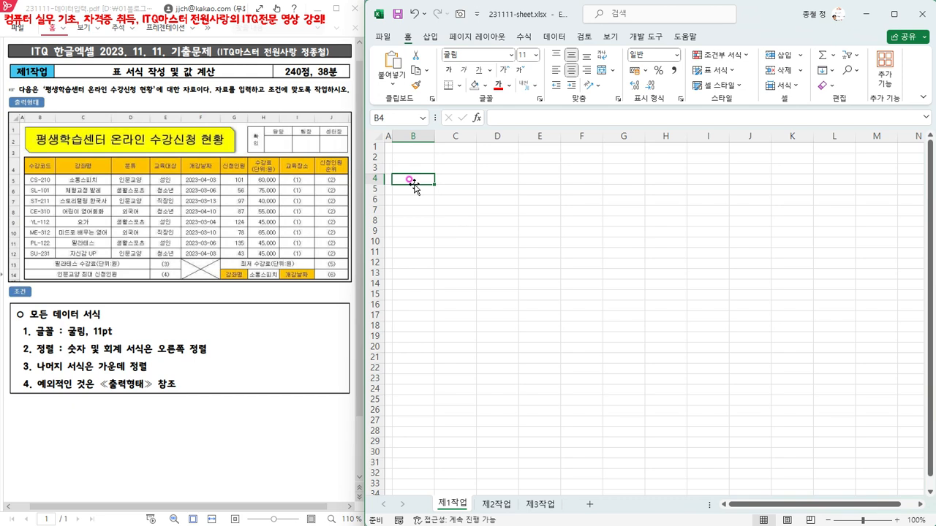
{"action": "type", "text": "수"}
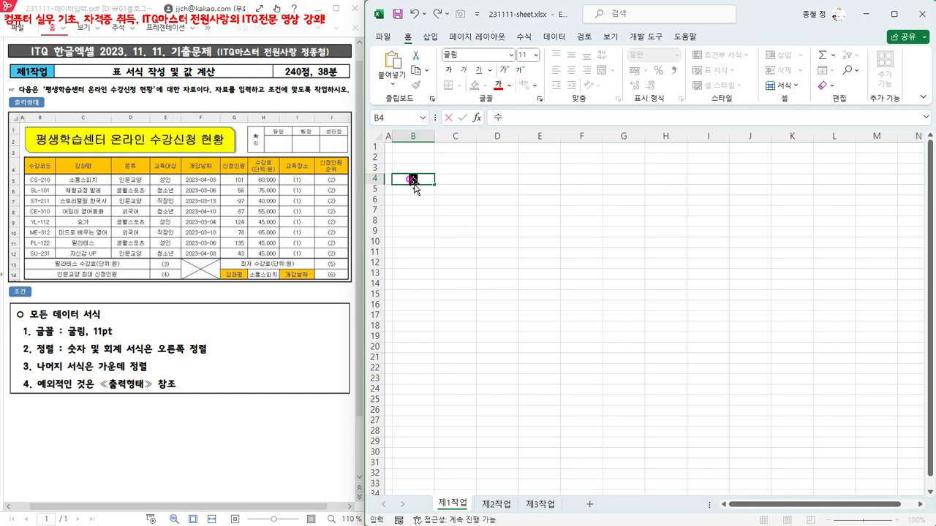
{"action": "type", "text": "강코드"}
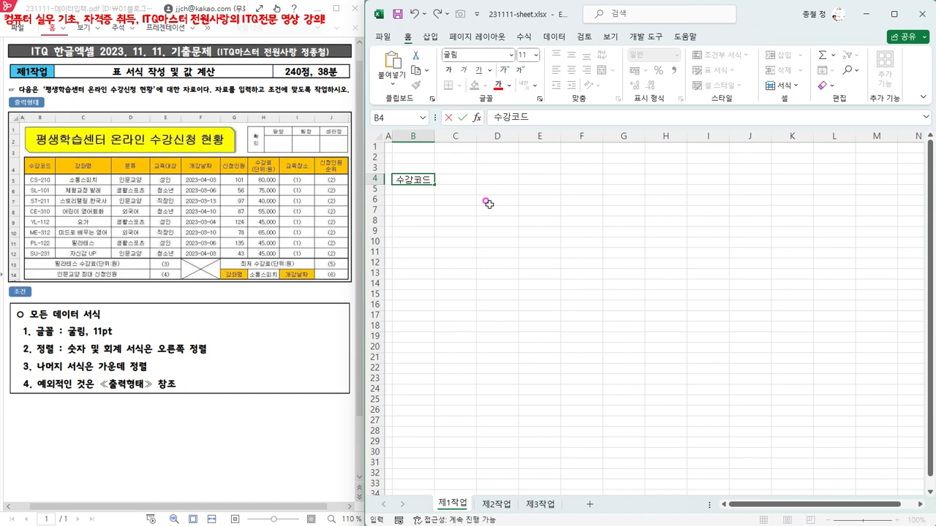
{"action": "key", "text": "Tab"}
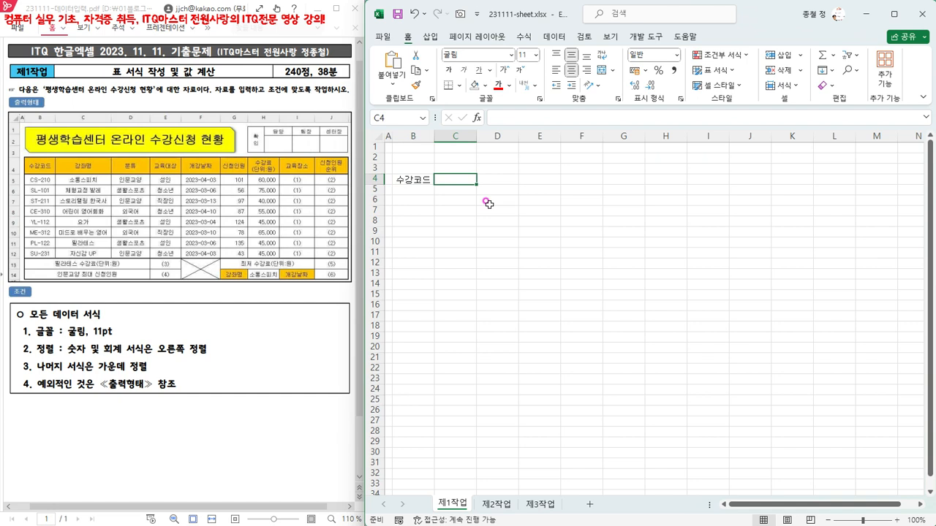
{"action": "type", "text": "강좌명"}
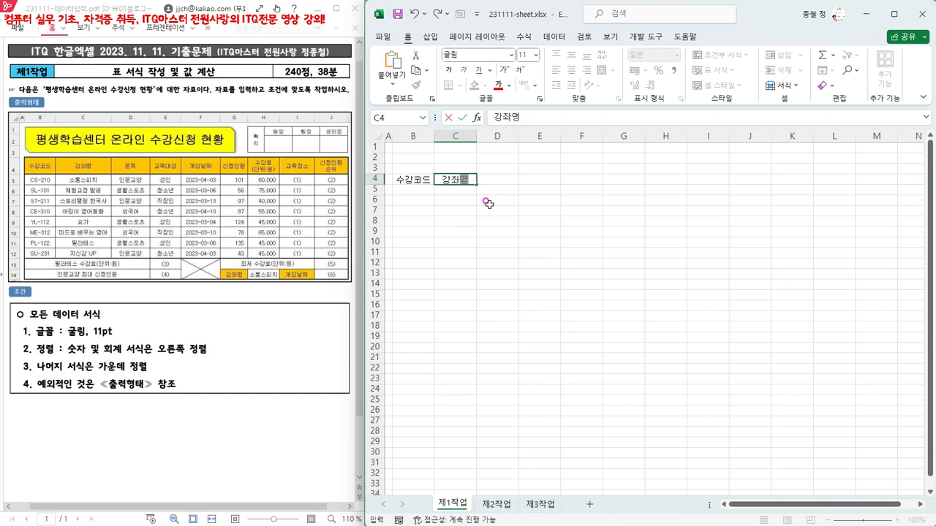
{"action": "key", "text": "Tab"}
{"action": "type", "text": "분류"}
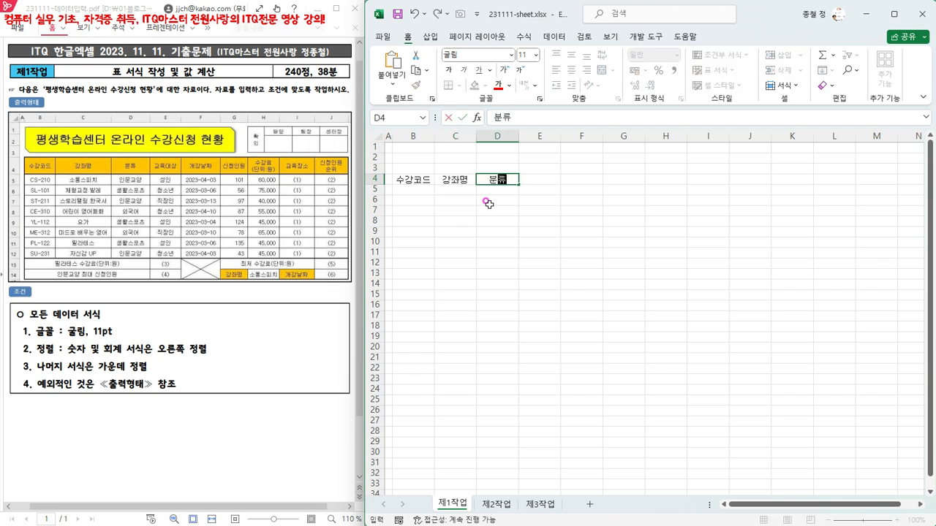
{"action": "key", "text": "Tab"}
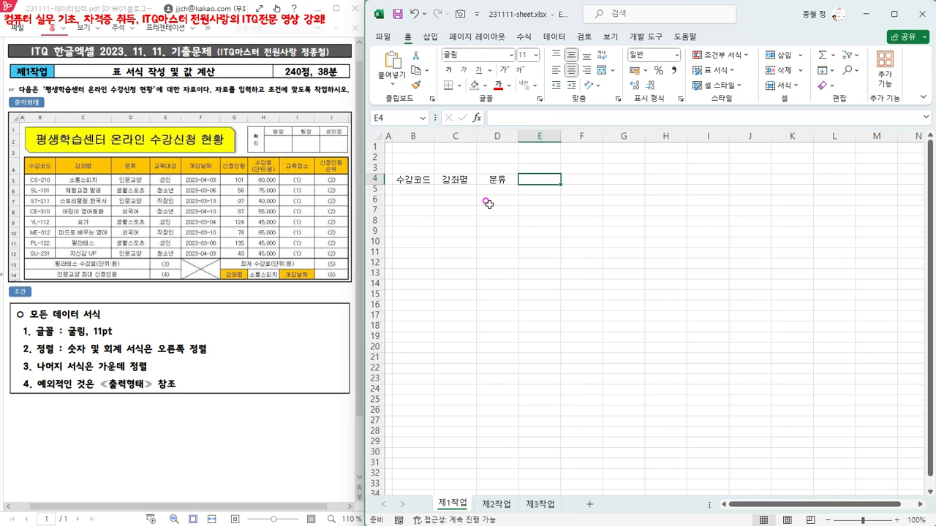
Enter the headings 교육대상 in E4 and 개강날짜 in F4
{"action": "type", "text": "교육"}
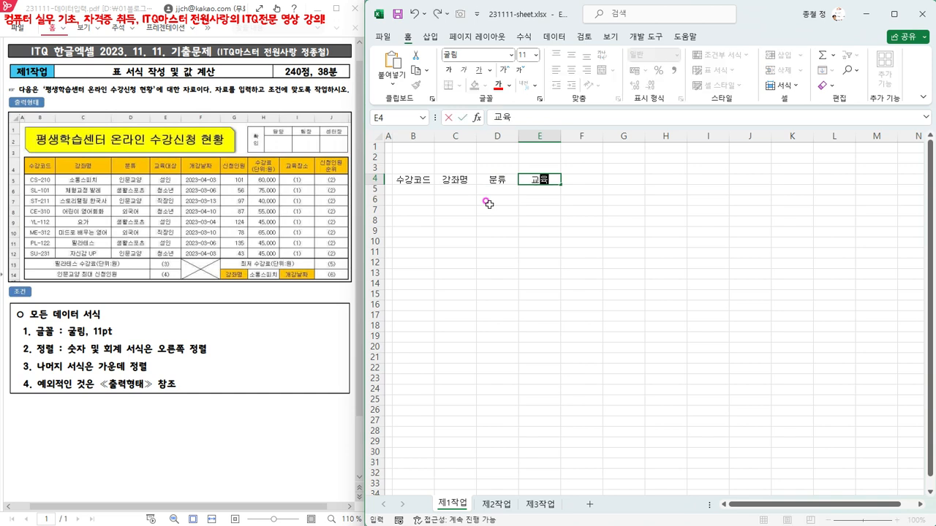
{"action": "type", "text": "대사ㅇ"}
{"action": "key", "text": "Tab"}
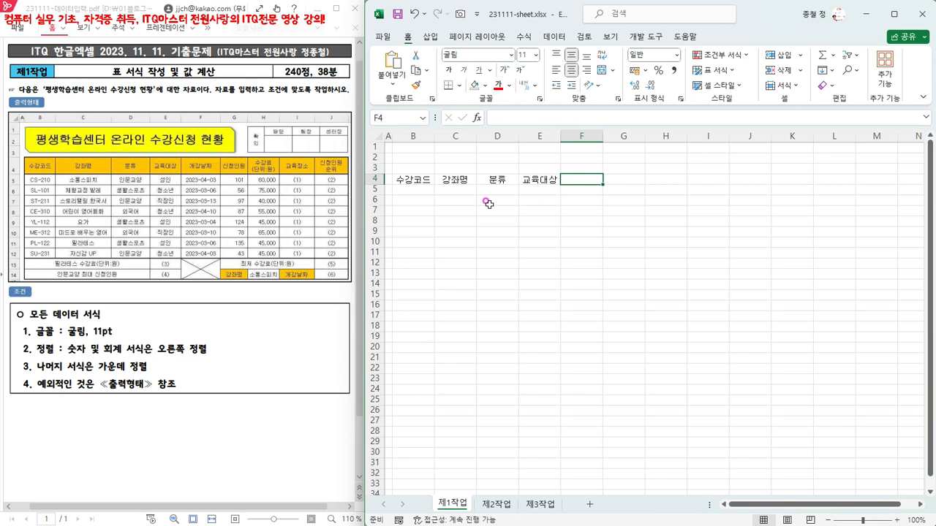
{"action": "type", "text": "개강날짜"}
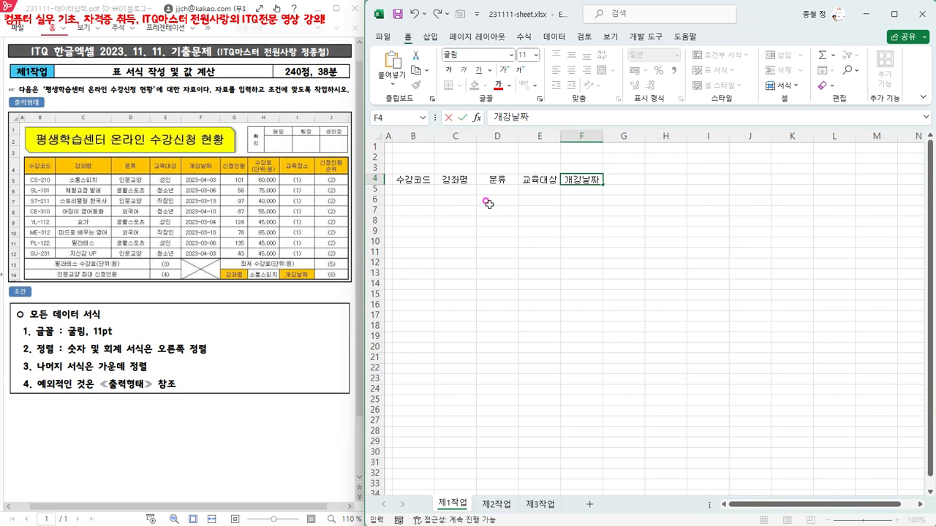
{"action": "key", "text": "Tab"}
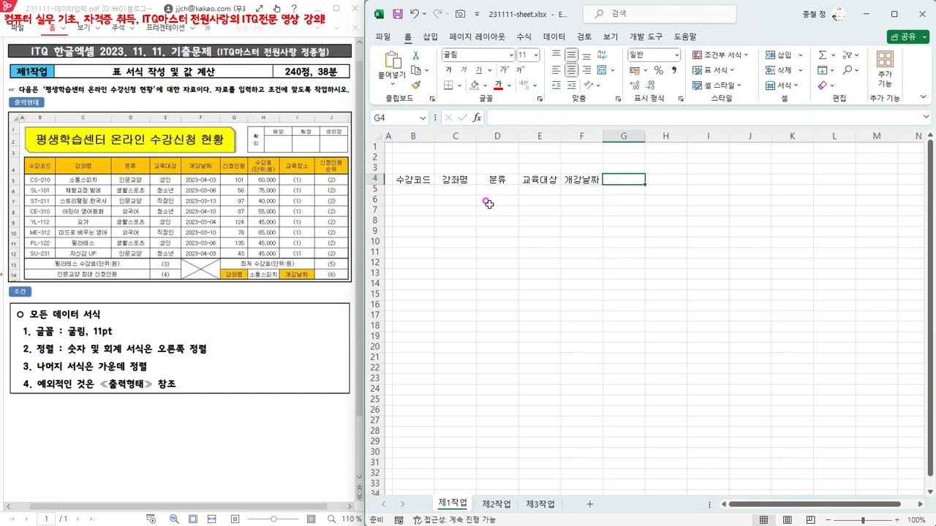
Enter the heading 신청인원 in cell G4
{"action": "type", "text": "신청"}
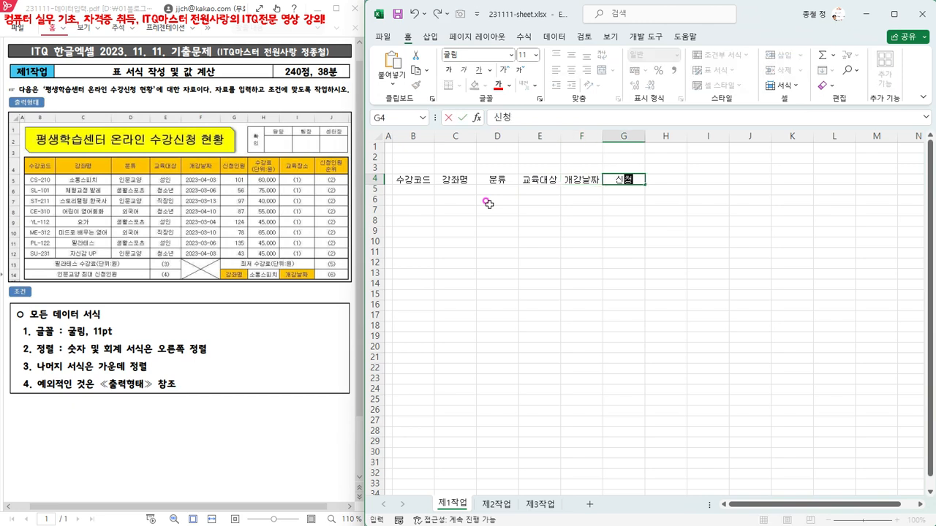
{"action": "type", "text": "우원원"}
{"action": "key", "text": "BackSpace"}
{"action": "key", "text": "BackSpace"}
{"action": "key", "text": "BackSpace"}
{"action": "key", "text": "BackSpace"}
{"action": "key", "text": "BackSpace"}
{"action": "type", "text": "인원"}
{"action": "key", "text": "Tab"}
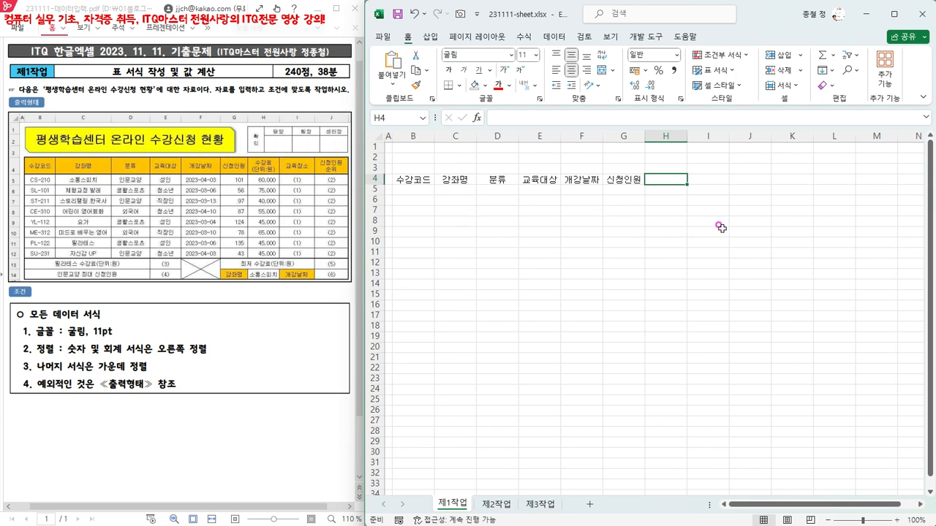
Enter a two-line heading in cell H4, with 수강료 on the first line and (단위:원) on the second
{"action": "type", "text": "수강료"}
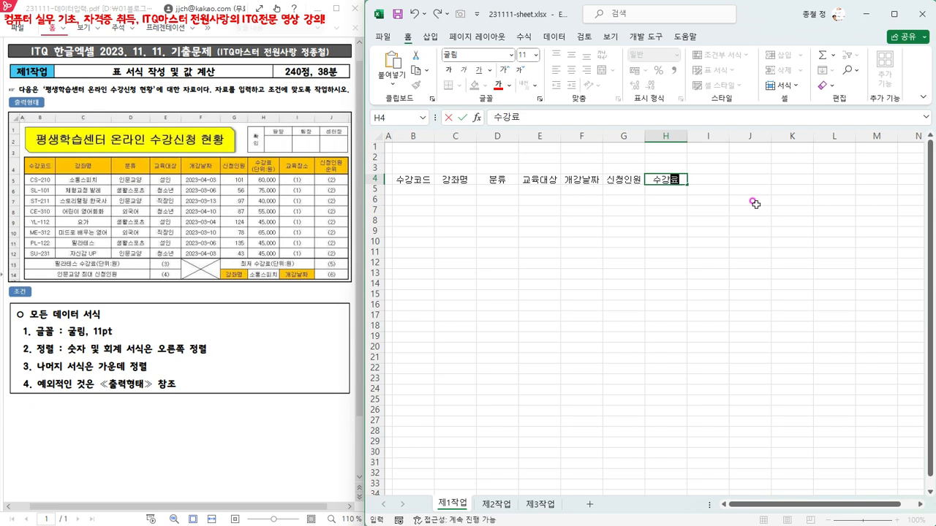
{"action": "key", "text": "alt"}
{"action": "key", "text": "Escape"}
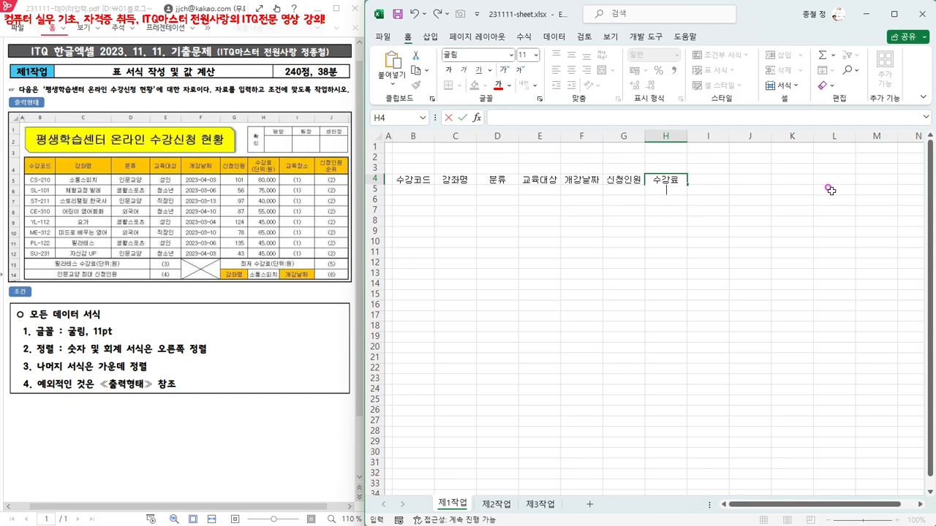
{"action": "type", "text": "단위:원)"}
{"action": "key", "text": "Tab"}
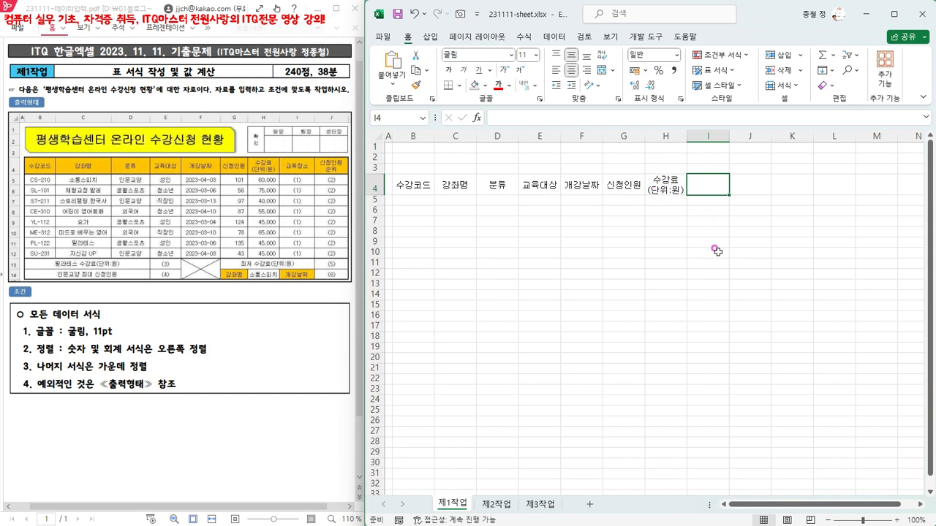
Enter the heading 교육장소 in cell I4
{"action": "type", "text": "교"}
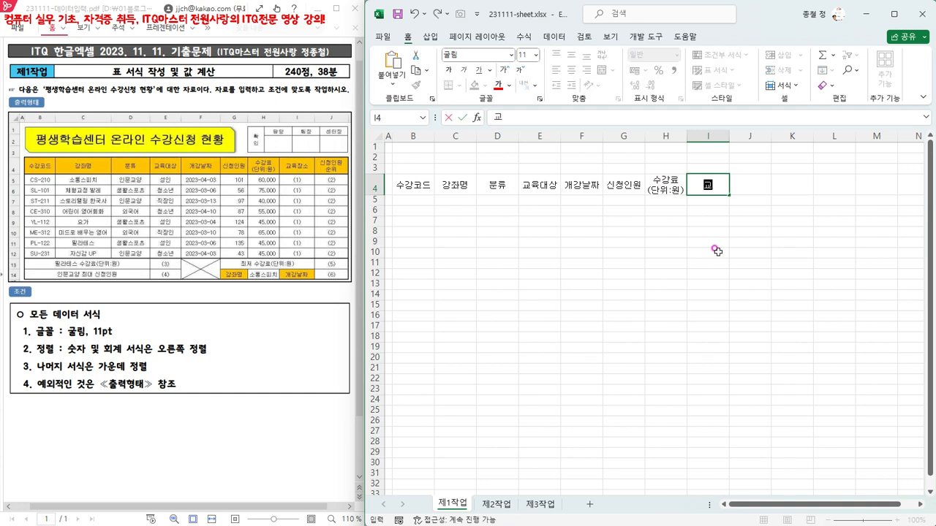
{"action": "type", "text": "유ㄱㅈㅏㅇㅅㅗ"}
{"action": "key", "text": "Tab"}
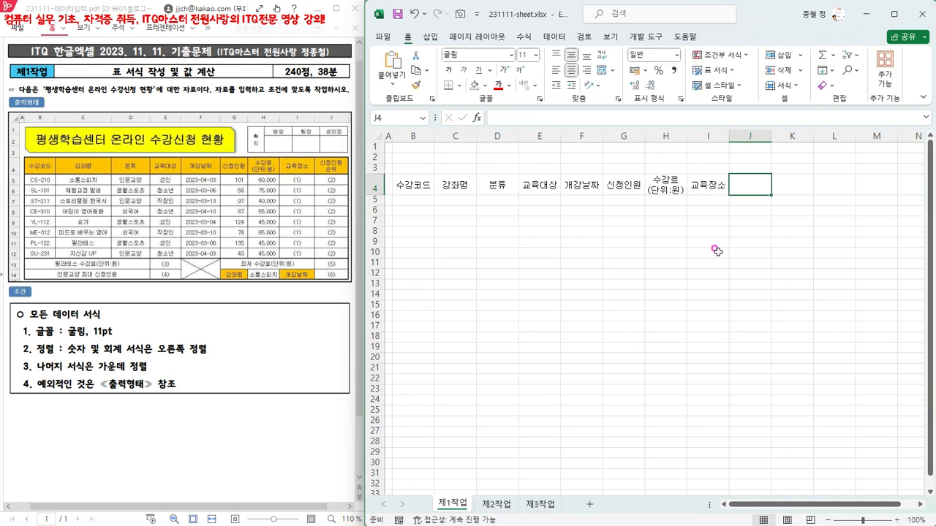
Enter a two-line heading in cell J4, with 신청인원 on the first line and 순위 on the second
{"action": "type", "text": "ㅅㅣㄴㅊㅓㅇㅇㅣㄴ"}
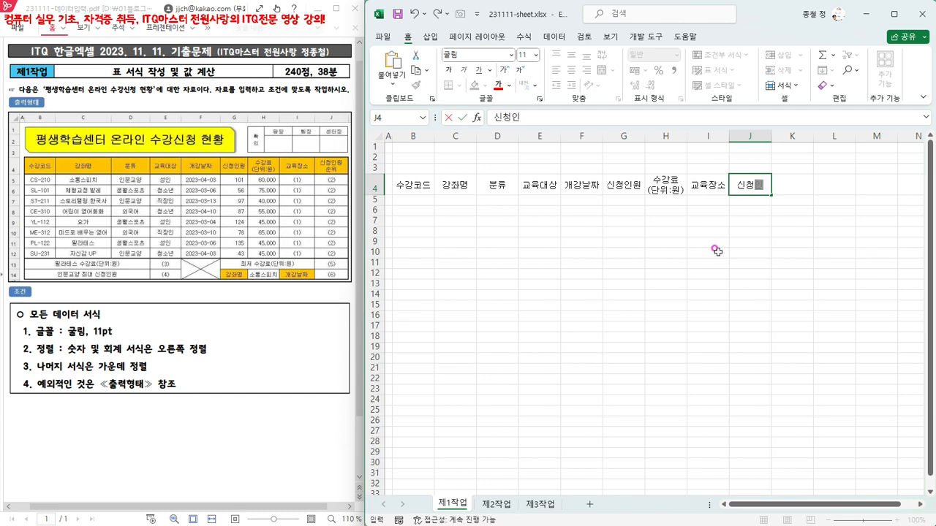
{"action": "type", "text": "ㅇㅝㄴ"}
{"action": "key", "text": "alt+Return"}
{"action": "type", "text": "ㅅㅜㄴㅇㅟ"}
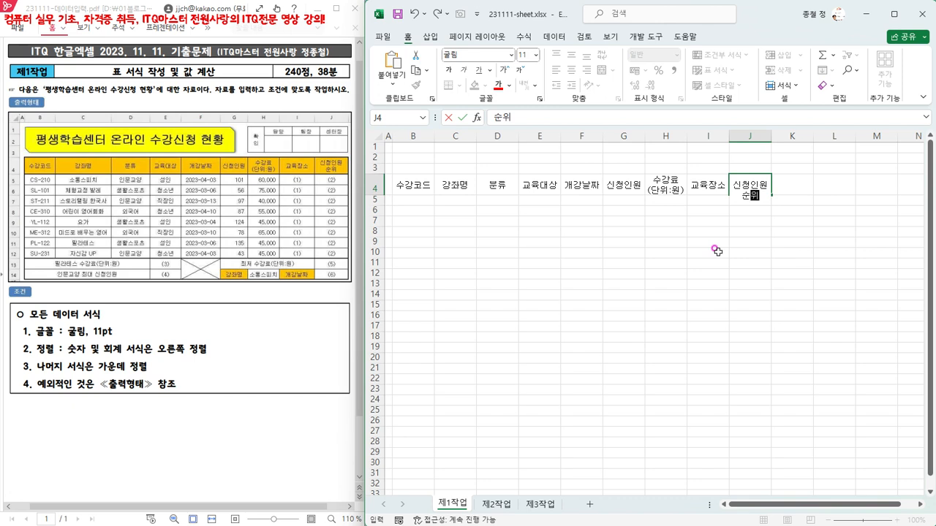
{"action": "key", "text": "Tab"}
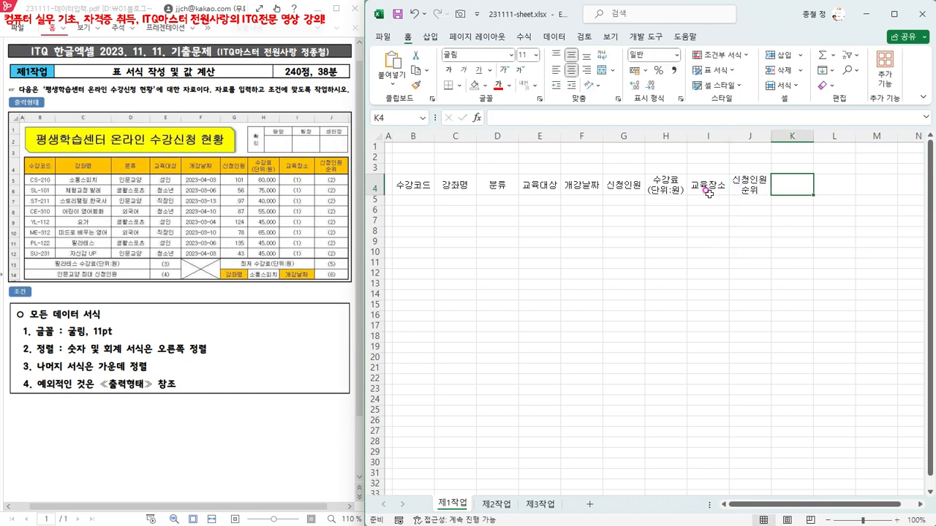
Enter the course codes CS-210 in cell B5 and SL-101 in cell B6
{"action": "left_click", "coordinate": [409, 201]}
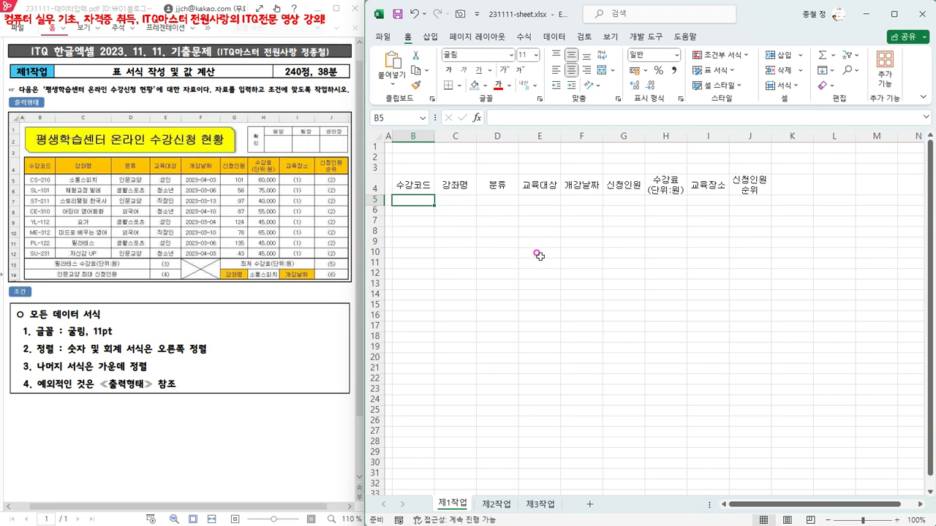
{"action": "type", "text": "C"}
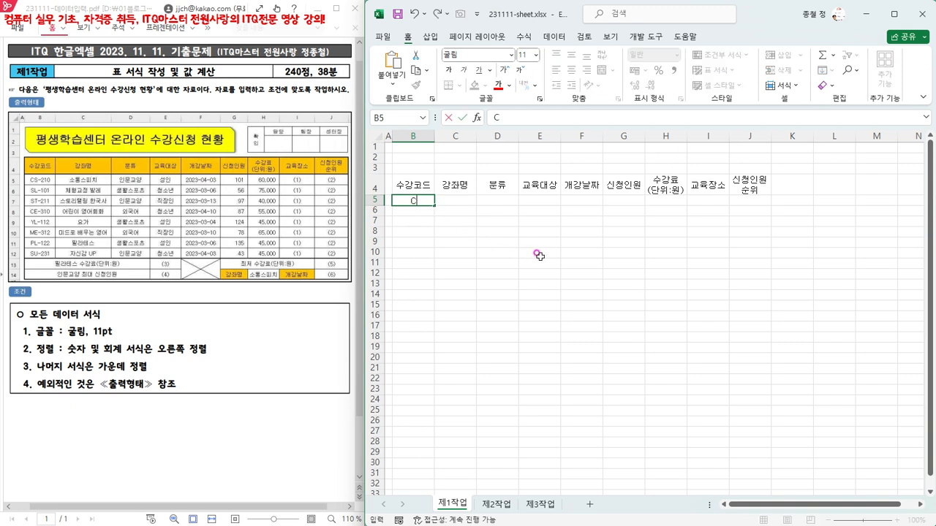
{"action": "type", "text": "S"}
{"action": "type", "text": "-210"}
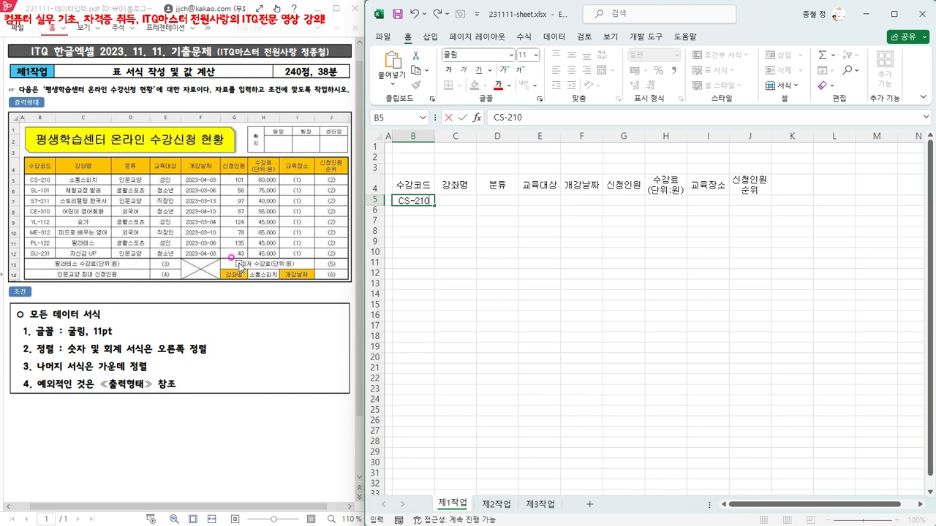
{"action": "key", "text": "Return"}
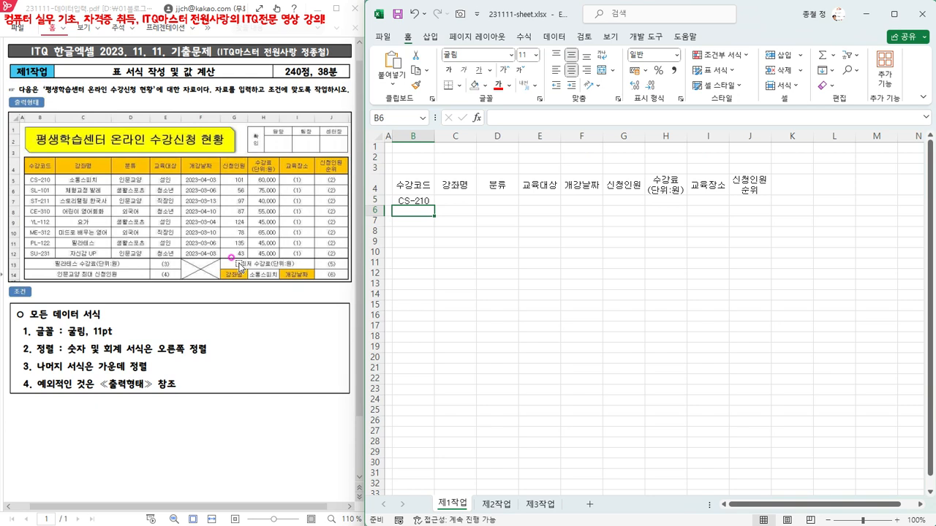
{"action": "type", "text": "S"}
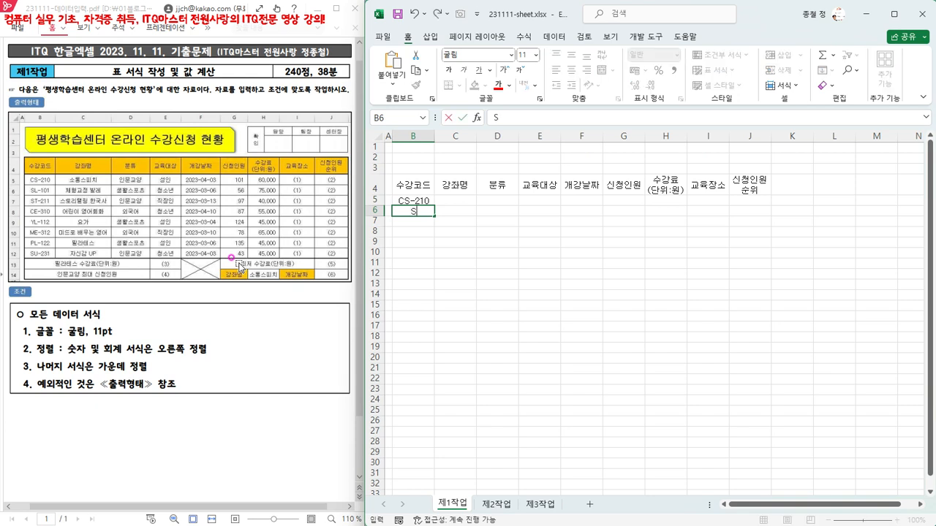
{"action": "type", "text": "L-101"}
{"action": "key", "text": "Return"}
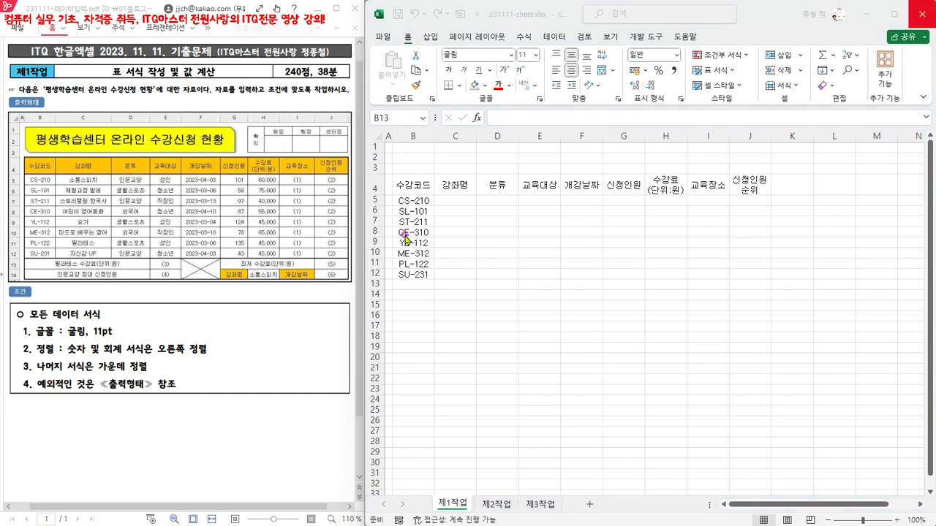
Enter the label 필라테스 수강료(단위:원) in cell B13
{"action": "left_click", "coordinate": [406, 293]}
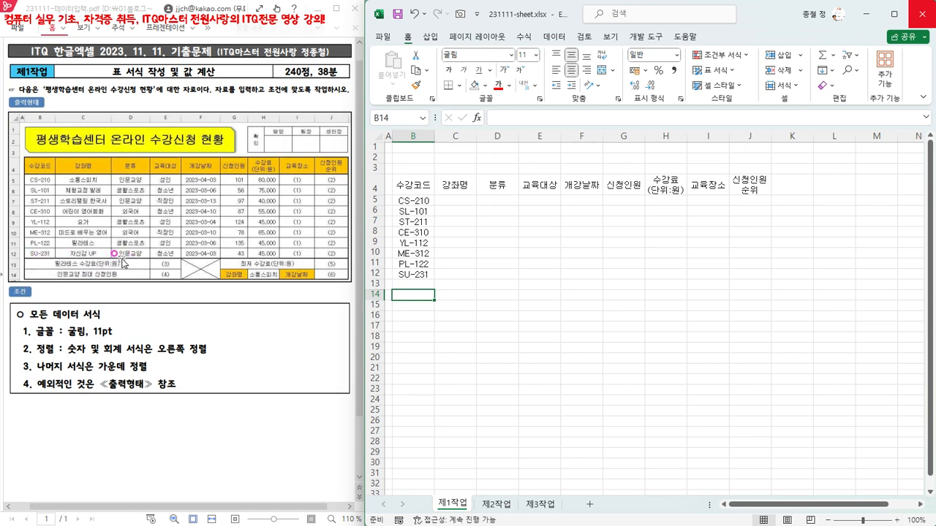
{"action": "left_click", "coordinate": [408, 285]}
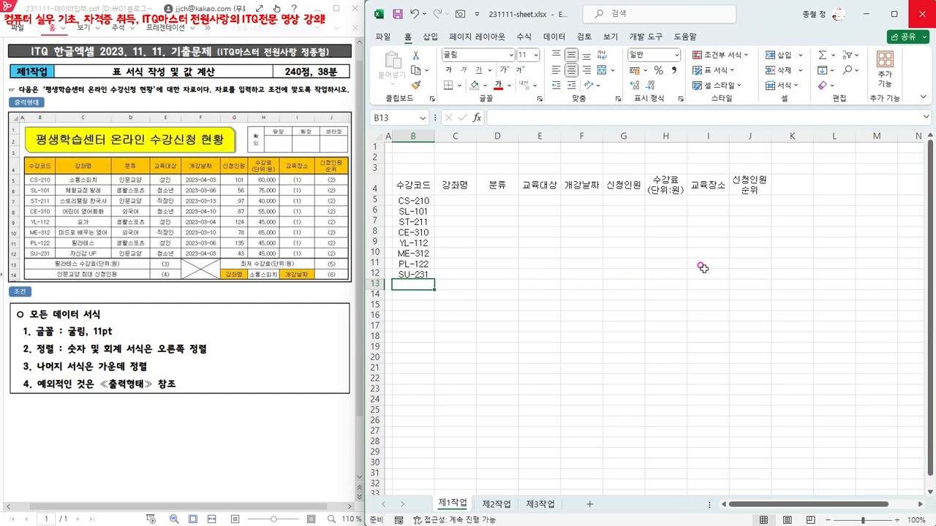
{"action": "type", "text": "VL"}
{"action": "key", "text": "BackSpace"}
{"action": "key", "text": "BackSpace"}
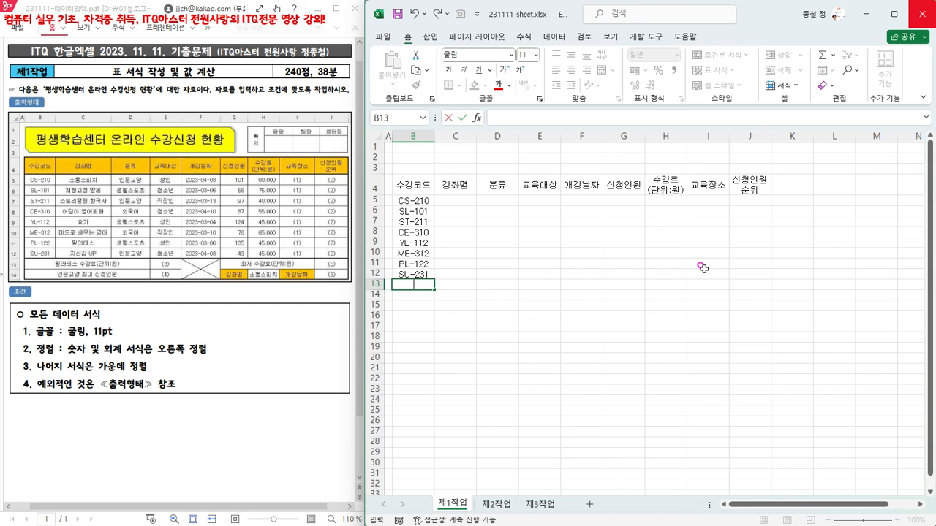
{"action": "type", "text": "필라테스"}
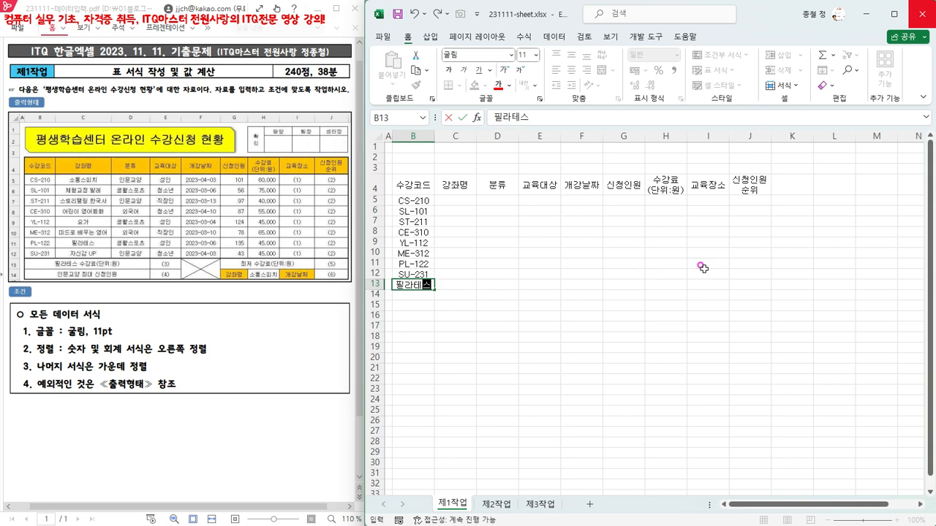
{"action": "type", "text": " 수가"}
{"action": "type", "text": "ㅇㄹ"}
{"action": "type", "text": "ㅛ("}
{"action": "type", "text": "단위"}
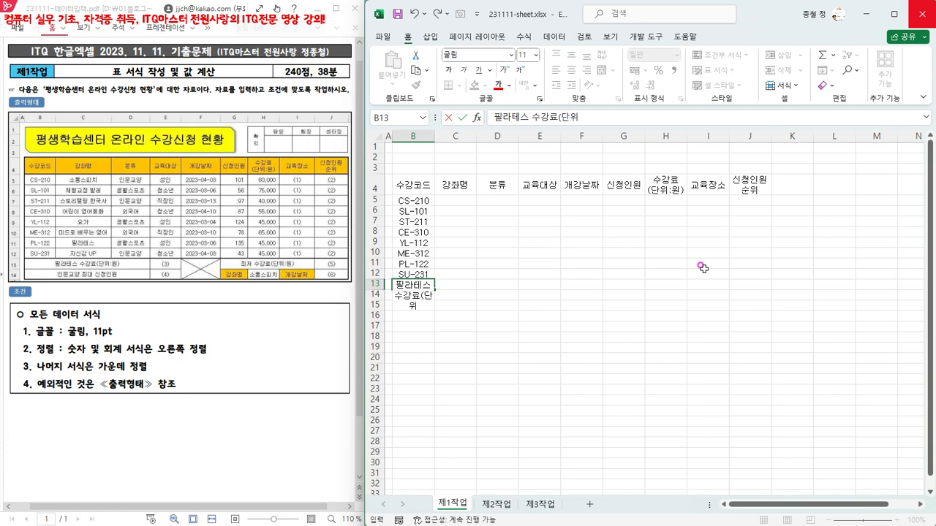
{"action": "type", "text": ":원)"}
{"action": "key", "text": "Return"}
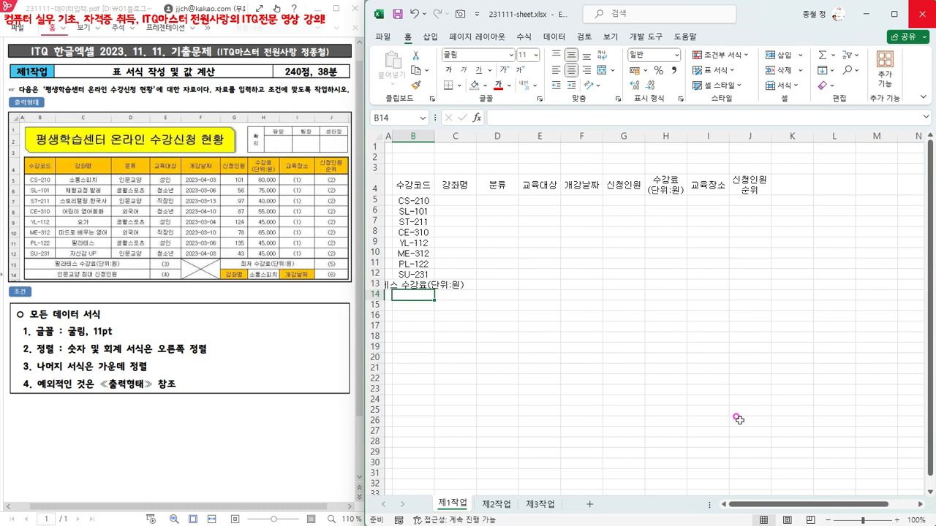
Enter the label 인문교양 최대 신청인원 in cell B14
{"action": "type", "text": "인문"}
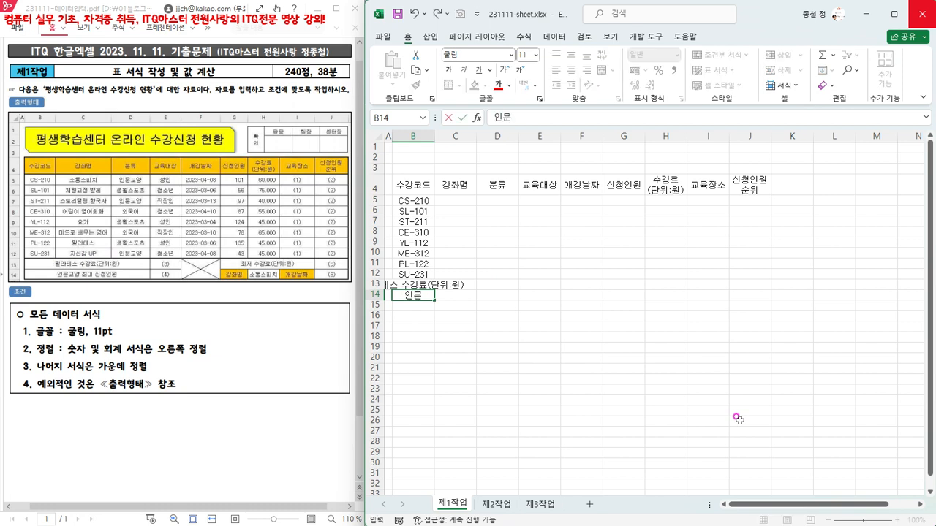
{"action": "type", "text": "교양 최"}
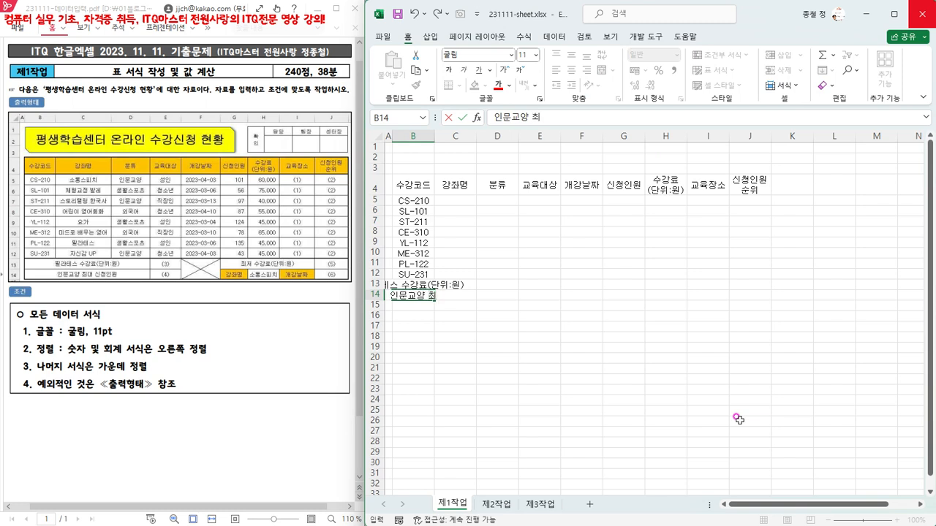
{"action": "type", "text": "대 신청"}
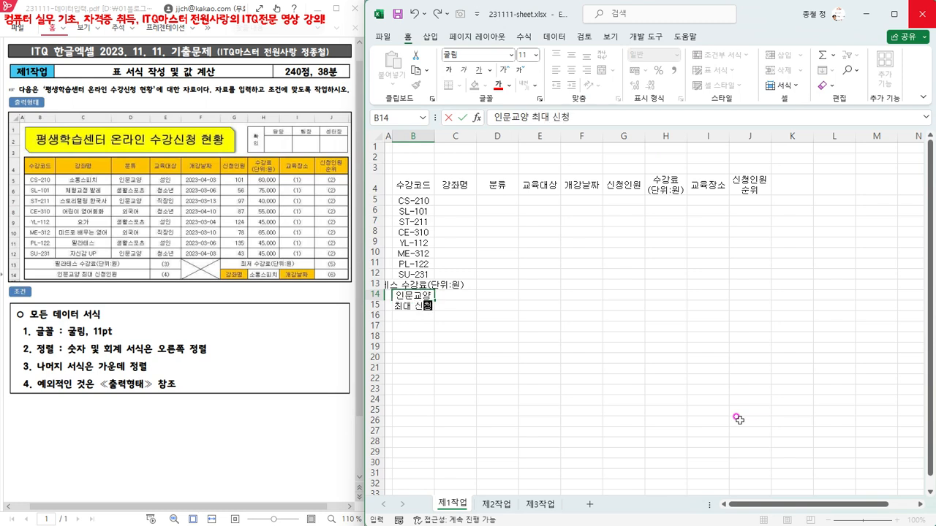
{"action": "type", "text": "인원"}
{"action": "key", "text": "Return"}
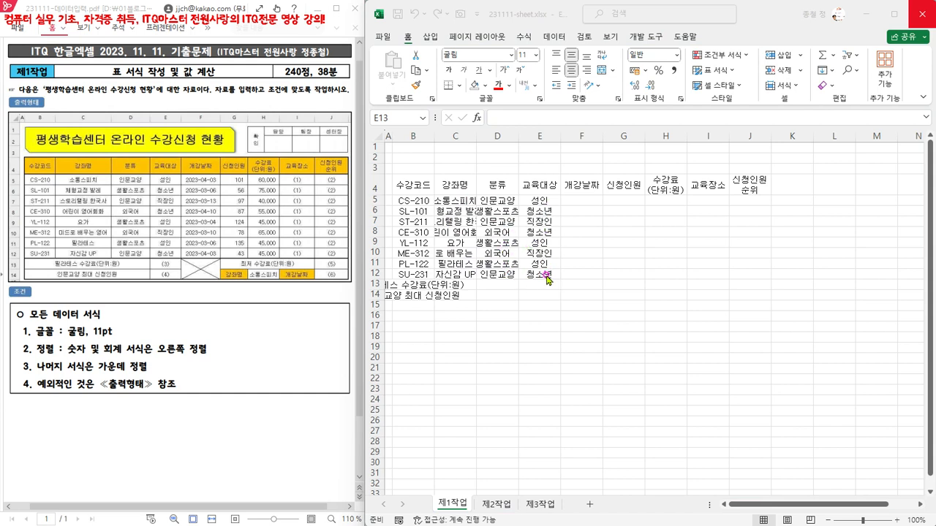
Enter the start date 2023-04-03 in cell F5 under 개강날짜
{"action": "left_click", "coordinate": [585, 202]}
{"action": "left_click", "coordinate": [587, 200]}
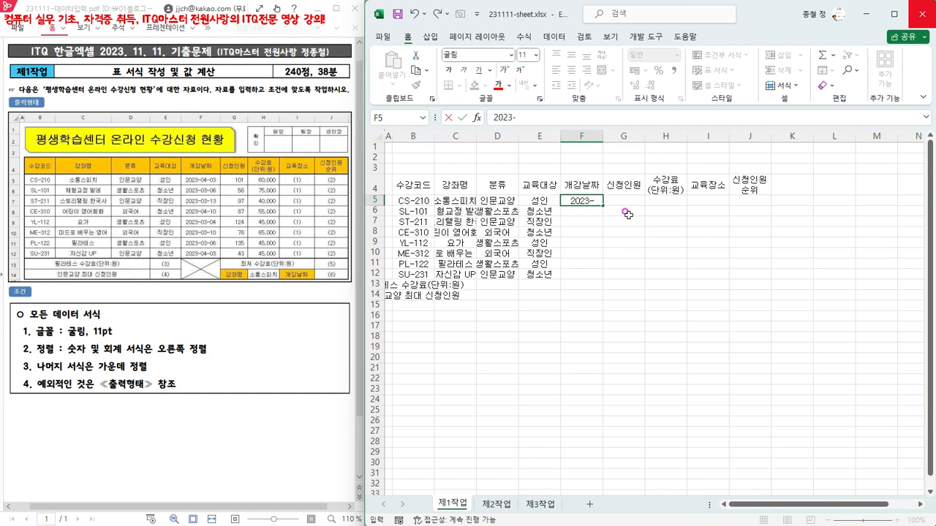
{"action": "type", "text": "04-03"}
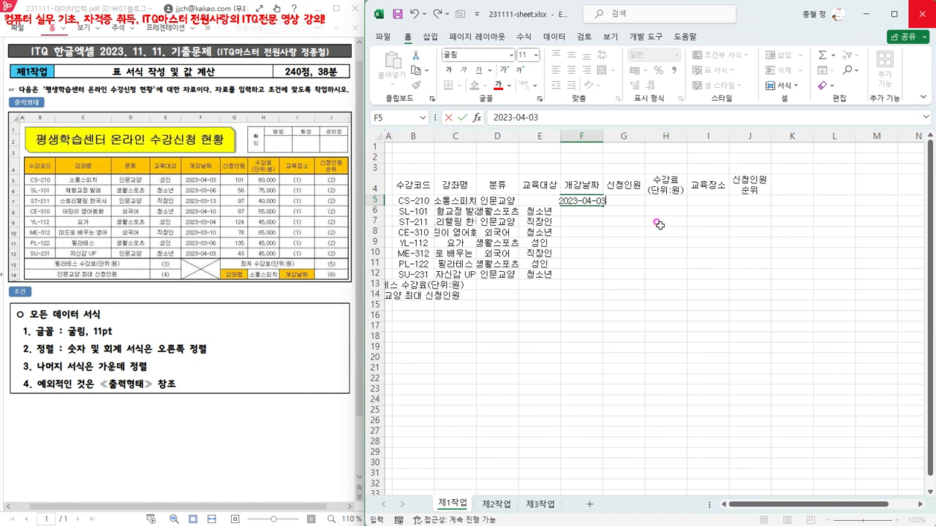
{"action": "key", "text": "Return"}
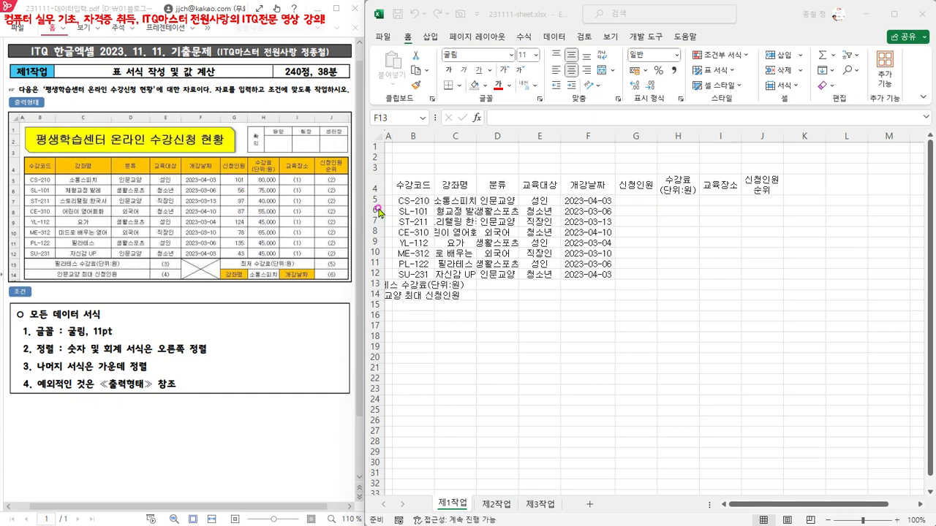
Enter the 신청인원 values 101 in cell G5 and 56 in cell G6
{"action": "left_click", "coordinate": [629, 202]}
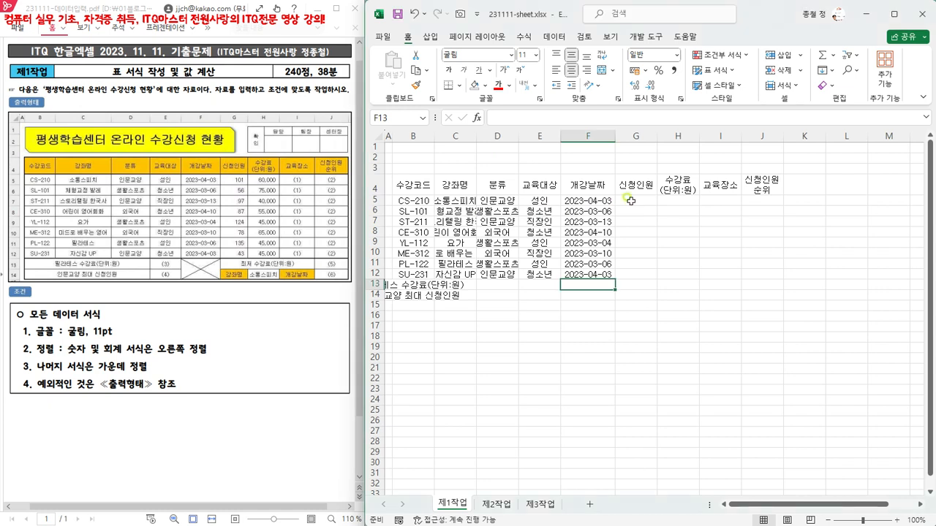
{"action": "left_click", "coordinate": [634, 201]}
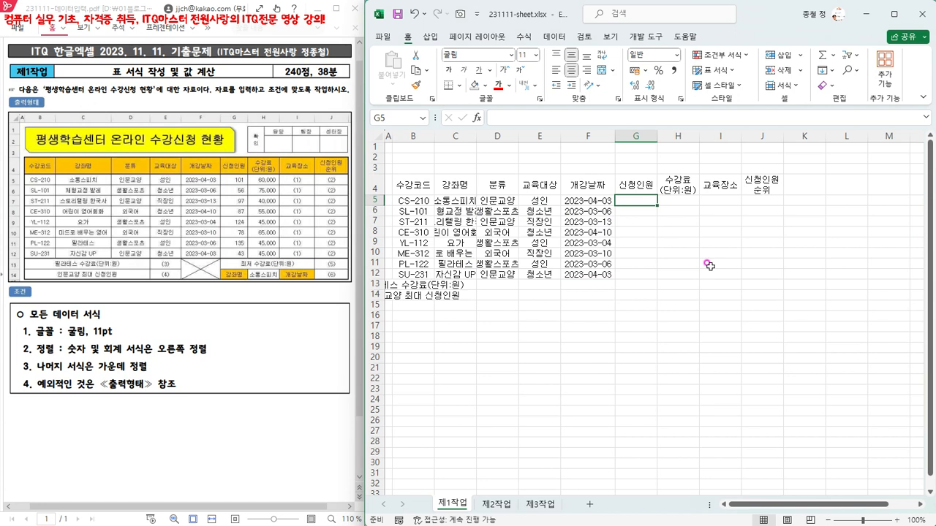
{"action": "type", "text": "101"}
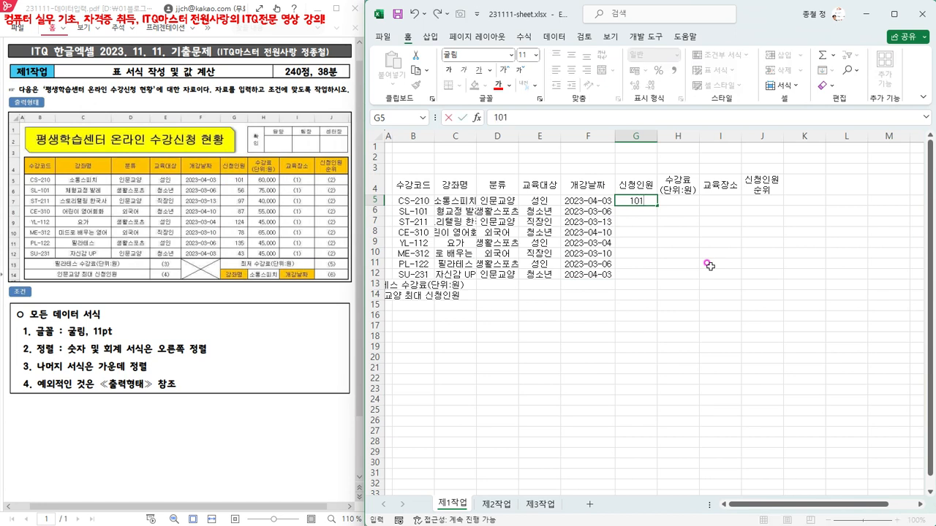
{"action": "key", "text": "Return"}
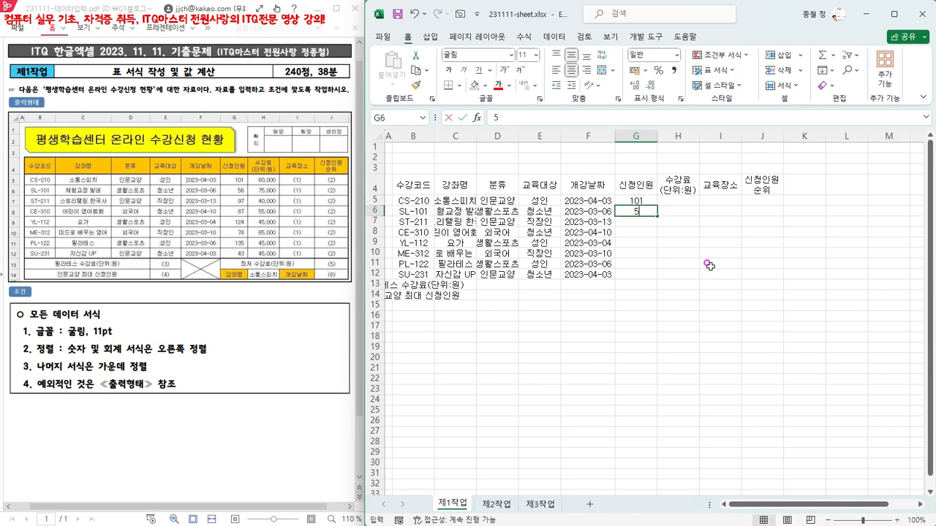
{"action": "type", "text": "56"}
{"action": "key", "text": "Return"}
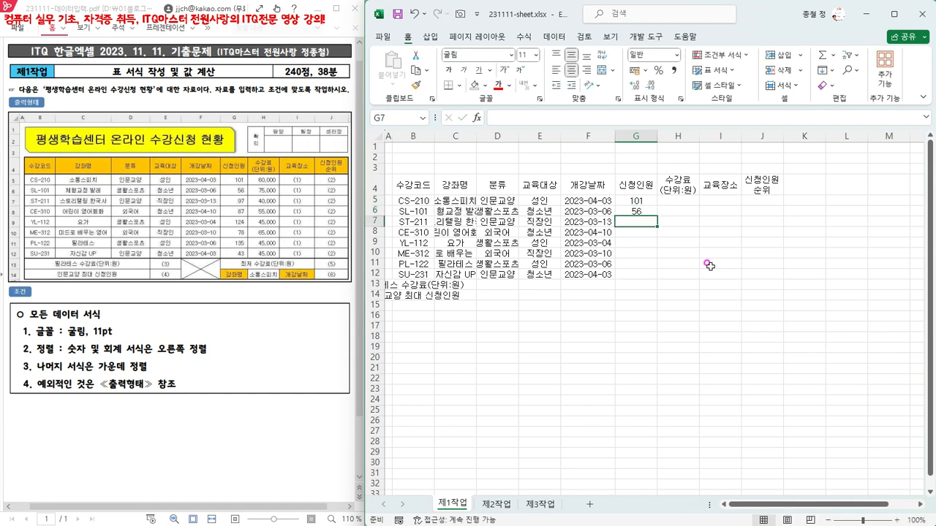
Enter the course fee 60000 in cell H5 under 수강료(단위:원)
{"action": "left_click", "coordinate": [672, 199]}
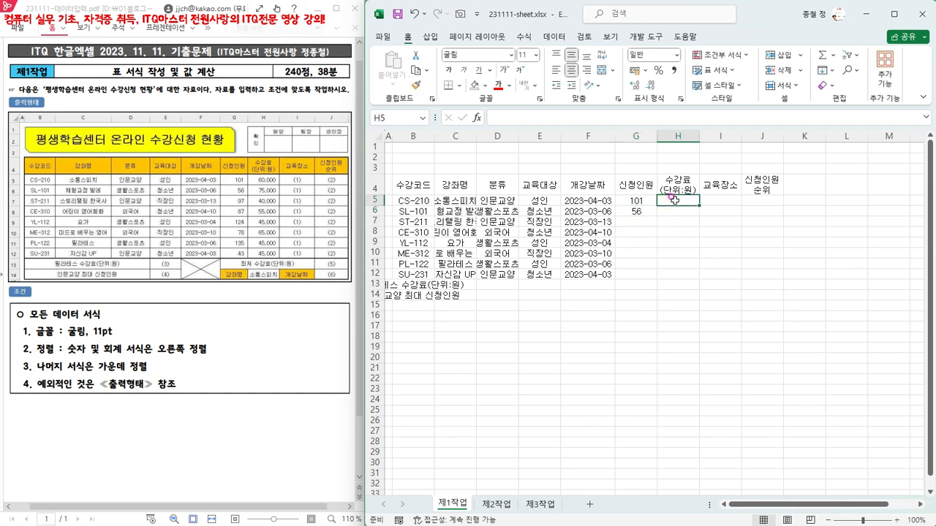
{"action": "type", "text": "60000"}
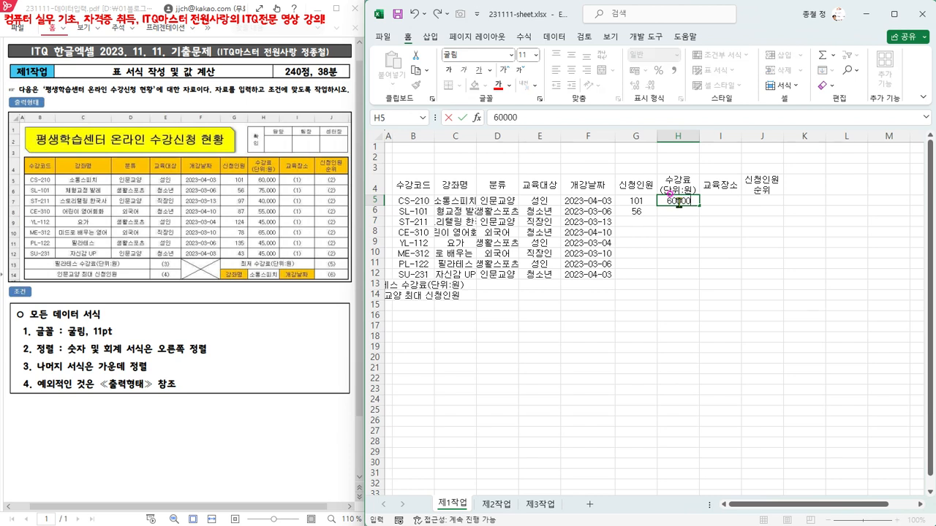
{"action": "key", "text": "Return"}
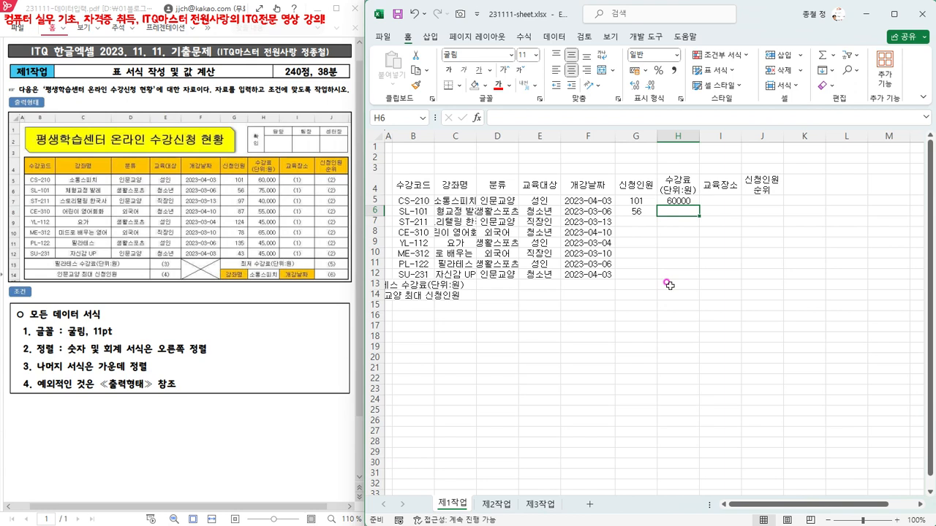
Enter the label 최저 수강료(단위:원) in cell G13 and 강좌명 in cell G14
{"action": "left_click", "coordinate": [640, 284]}
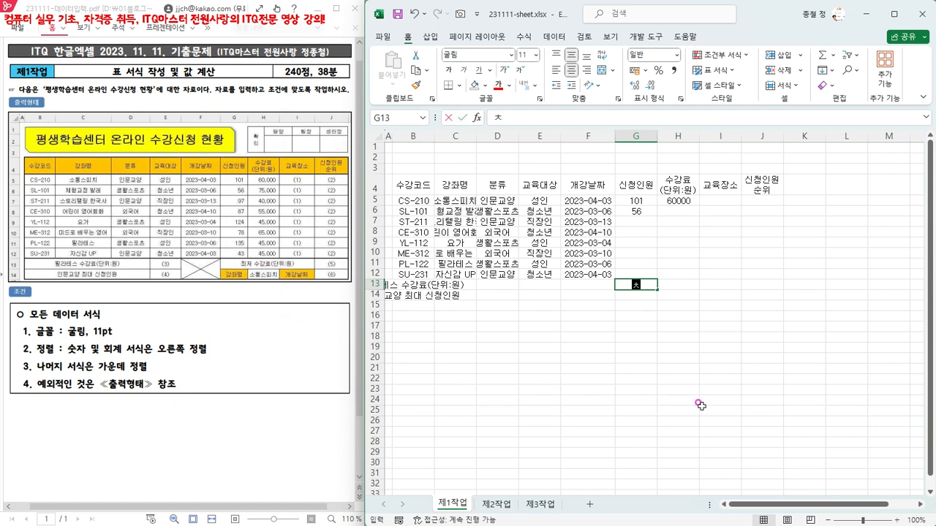
{"action": "type", "text": "최저 ㅅ"}
{"action": "type", "text": "ㅜ가ㅇ료"}
{"action": "type", "text": "(단ㅇ"}
{"action": "type", "text": "ㅜ:우"}
{"action": "type", "text": ")"}
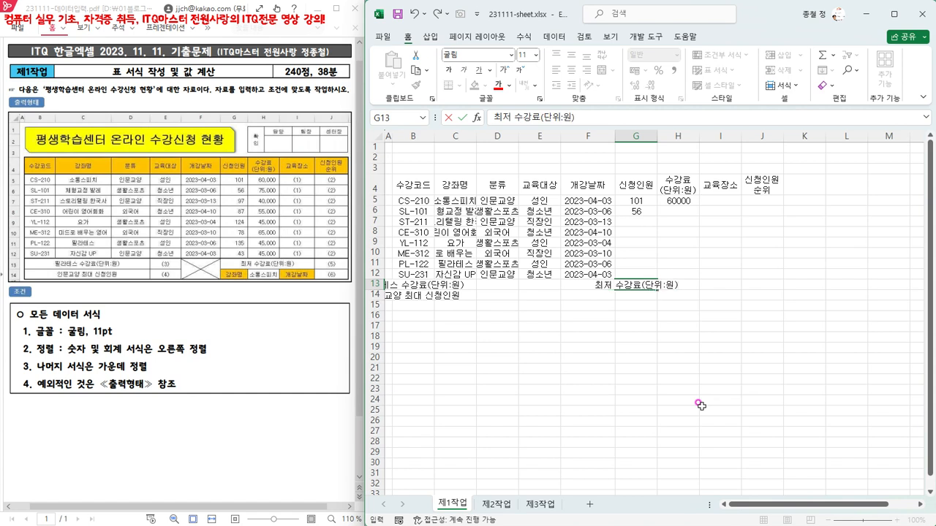
{"action": "key", "text": "Return"}
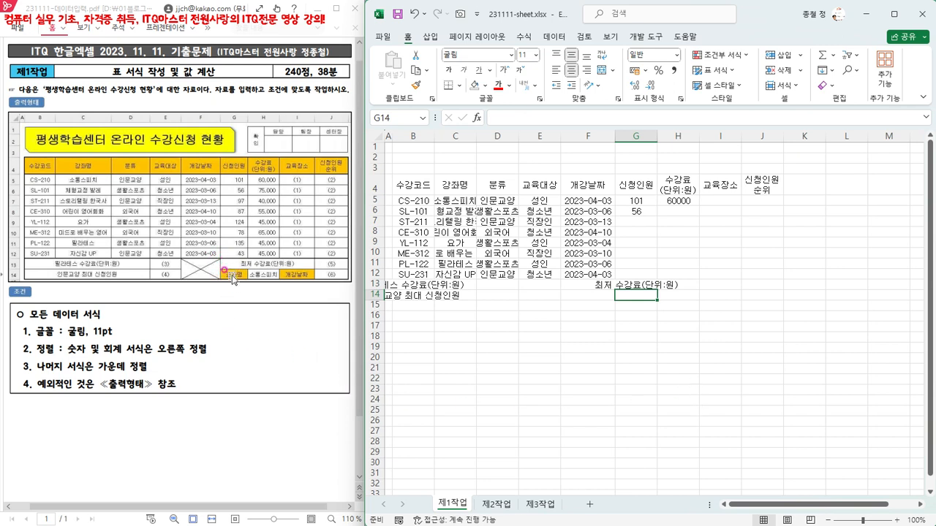
{"action": "type", "text": "강좌명"}
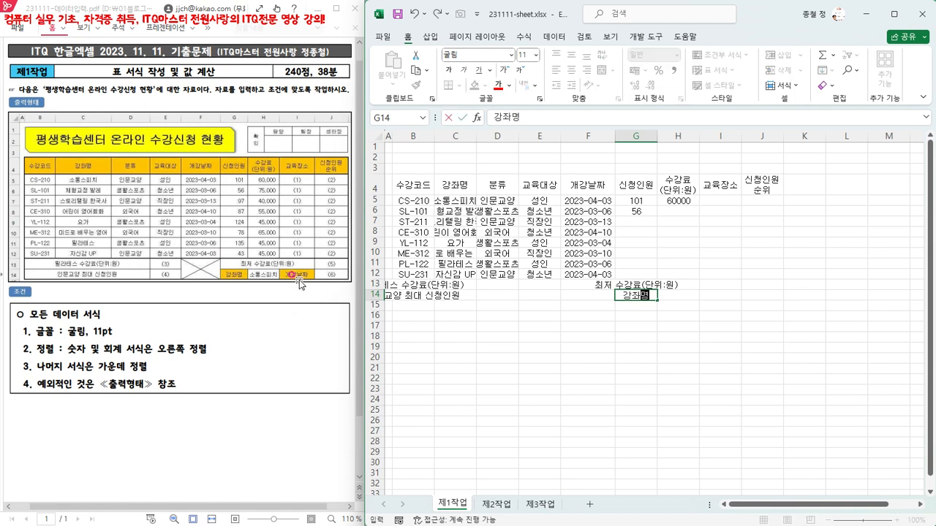
{"action": "left_click", "coordinate": [724, 294]}
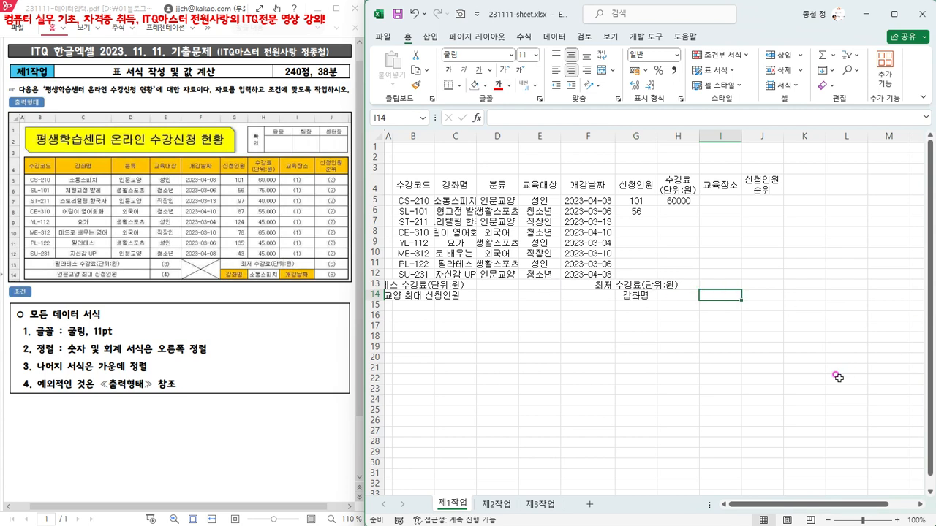
Enter the label 개강날짜 in cell I14, beside the 강좌명 lookup label
{"action": "type", "text": "개강날"}
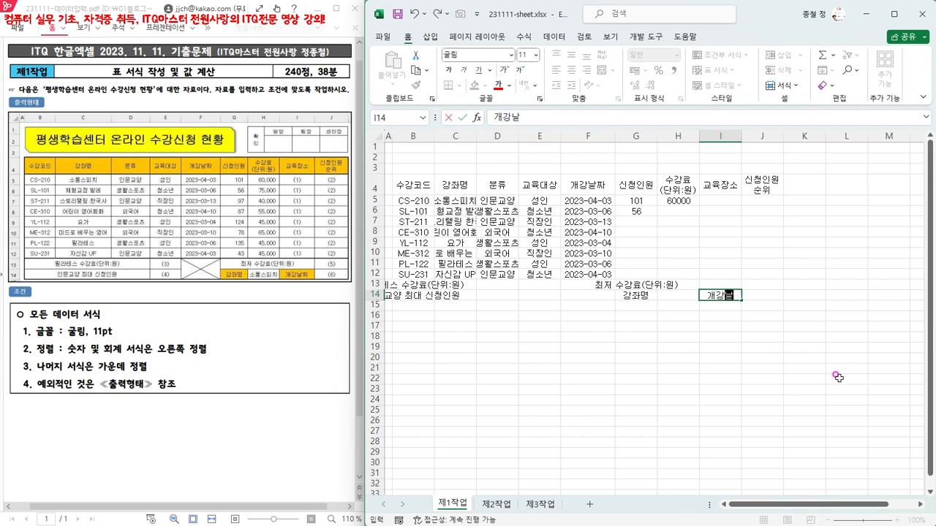
{"action": "type", "text": "ㅉㅏ"}
{"action": "left_click", "coordinate": [804, 367]}
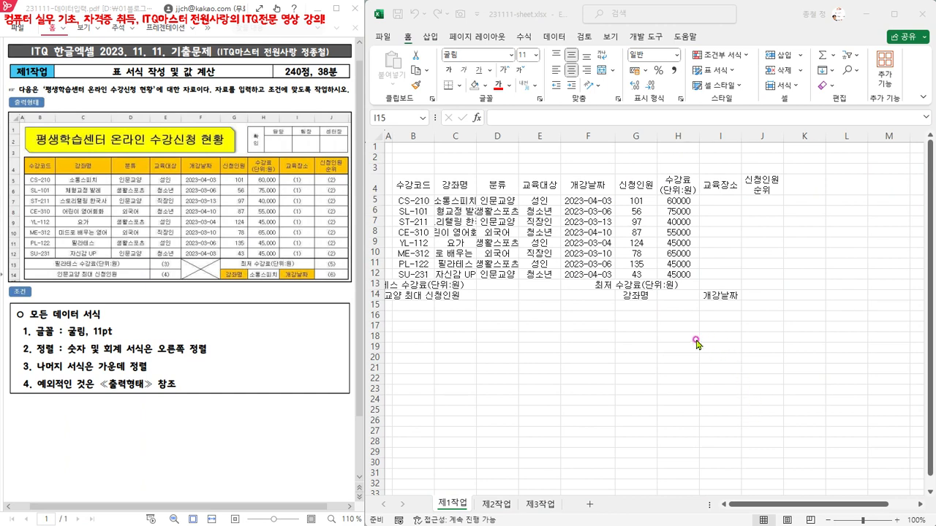
Apply the comma style and right alignment to the 신청인원 and 수강료 values in G5:H12
{"action": "left_click_drag", "start_coordinate": [632, 201], "coordinate": [678, 274]}
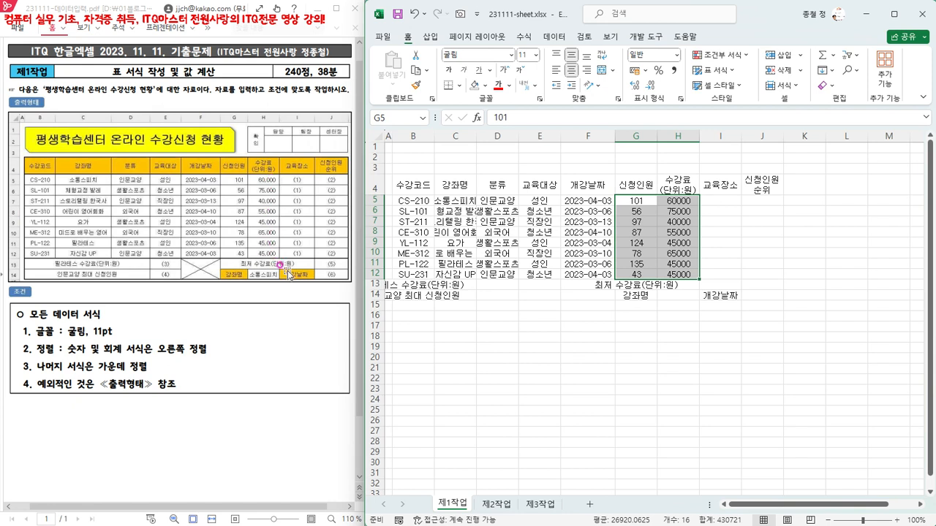
{"action": "left_click", "coordinate": [587, 71]}
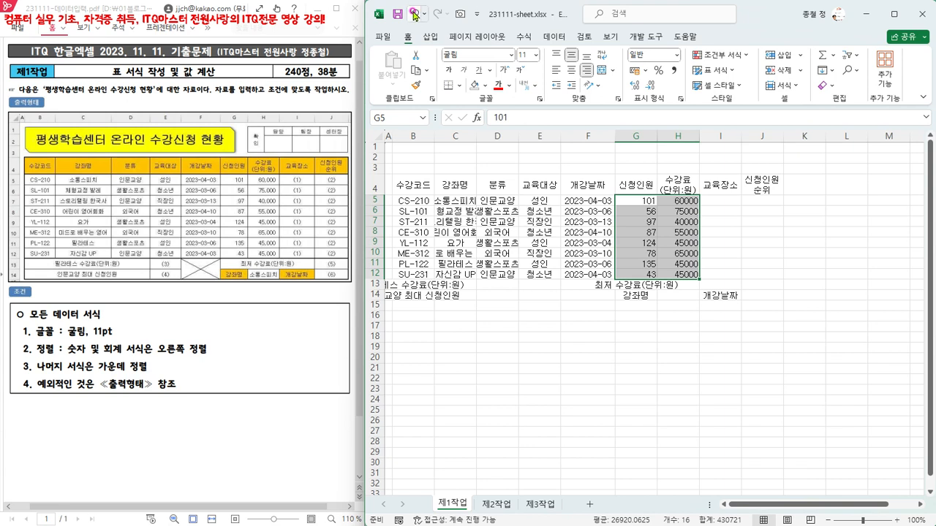
{"action": "left_click", "coordinate": [415, 14]}
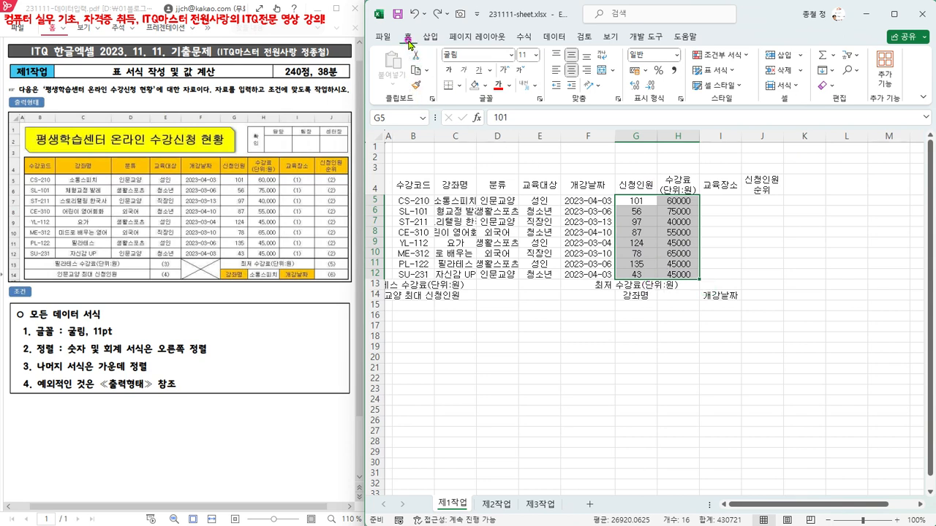
{"action": "left_click", "coordinate": [674, 73]}
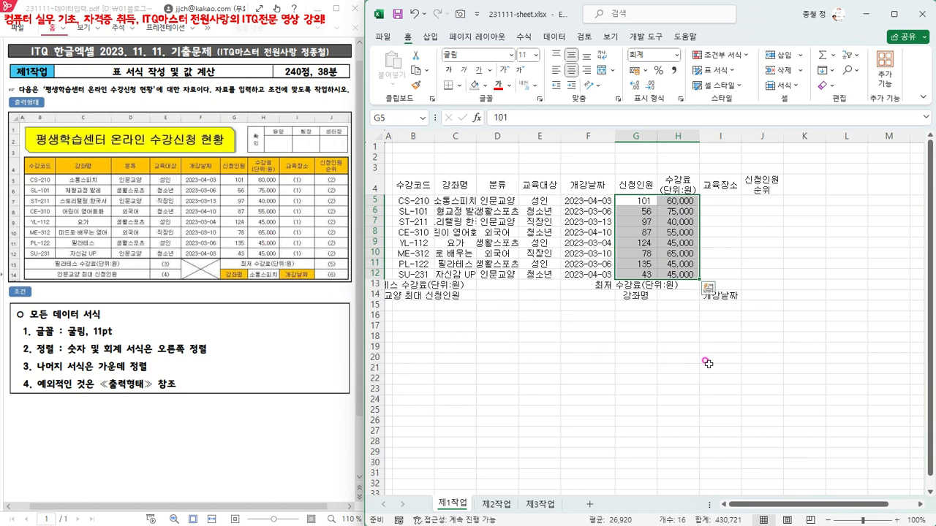
{"action": "left_click", "coordinate": [587, 71]}
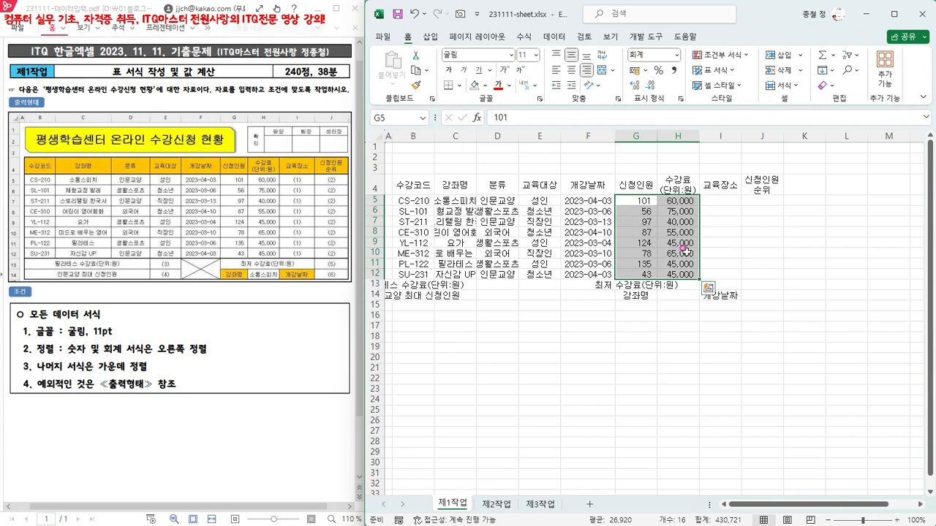
{"action": "left_click", "coordinate": [662, 382]}
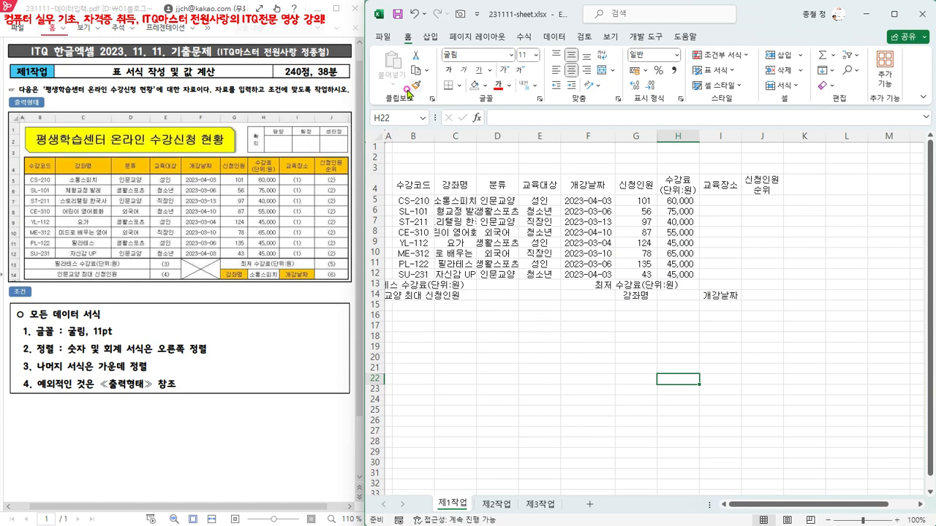
Save the workbook under the new name 231111-데이터입력.xlsx in the desktop folder (바탕 화면)
{"action": "left_click", "coordinate": [381, 37]}
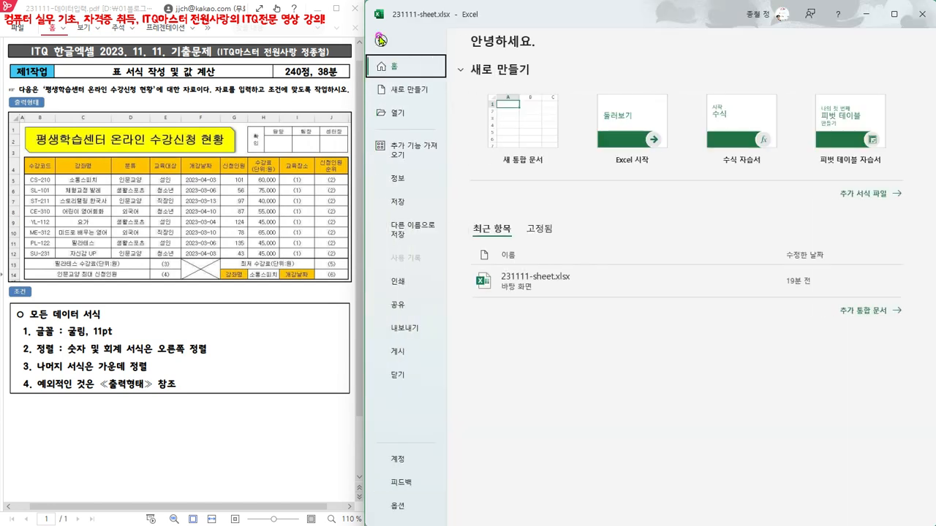
{"action": "left_click", "coordinate": [420, 229]}
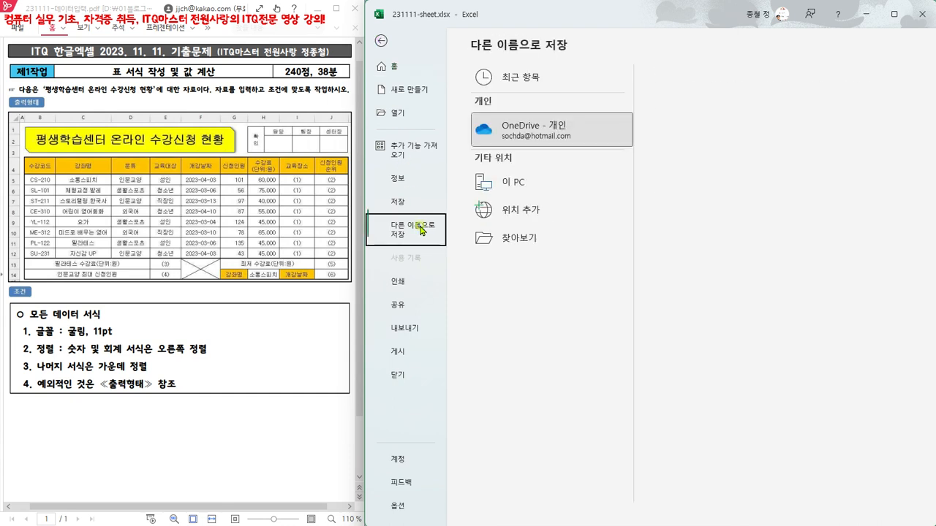
{"action": "left_click", "coordinate": [517, 240]}
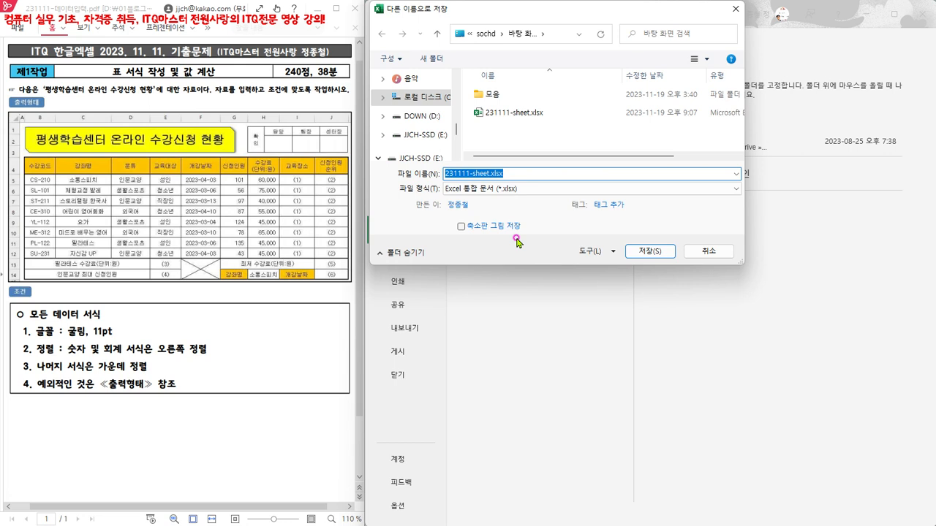
{"action": "scroll", "coordinate": [436, 137], "scroll_direction": "up", "scroll_amount": 3}
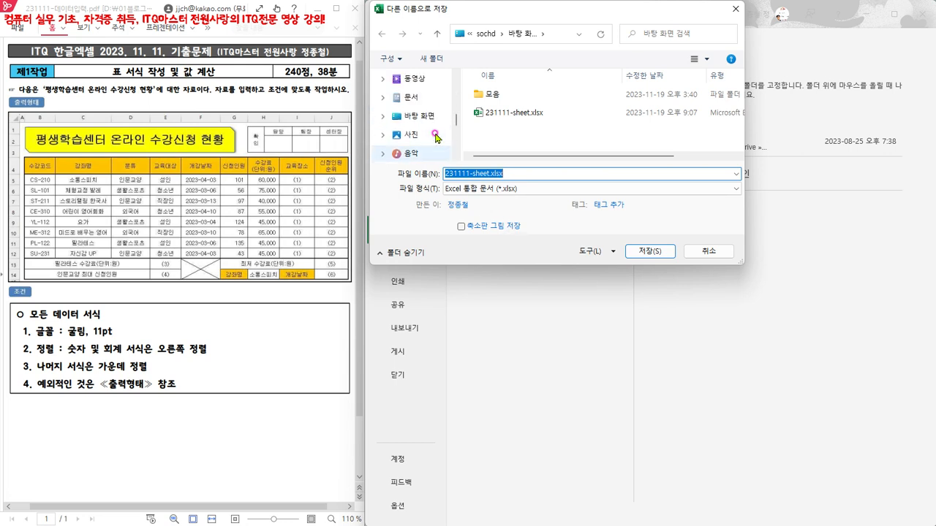
{"action": "left_click", "coordinate": [421, 118]}
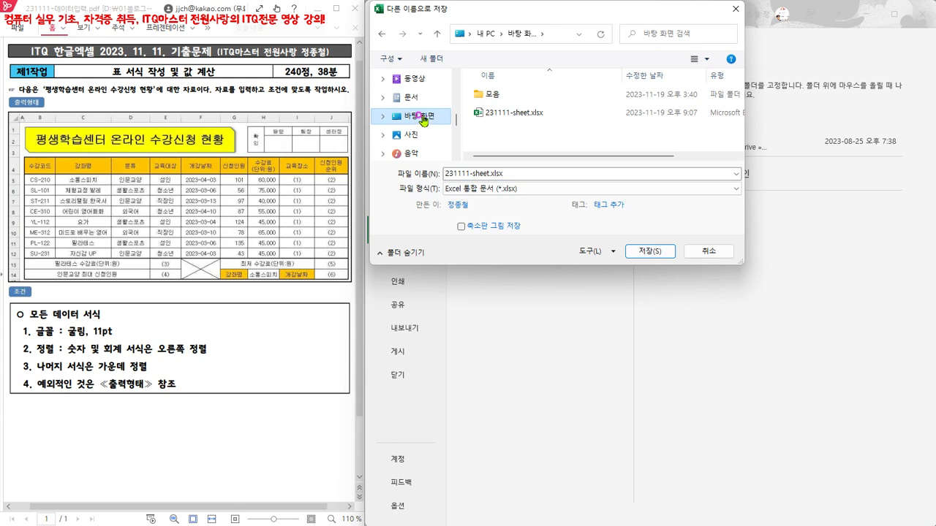
{"action": "left_click", "coordinate": [470, 174]}
{"action": "left_click_drag", "start_coordinate": [471, 173], "coordinate": [488, 174]}
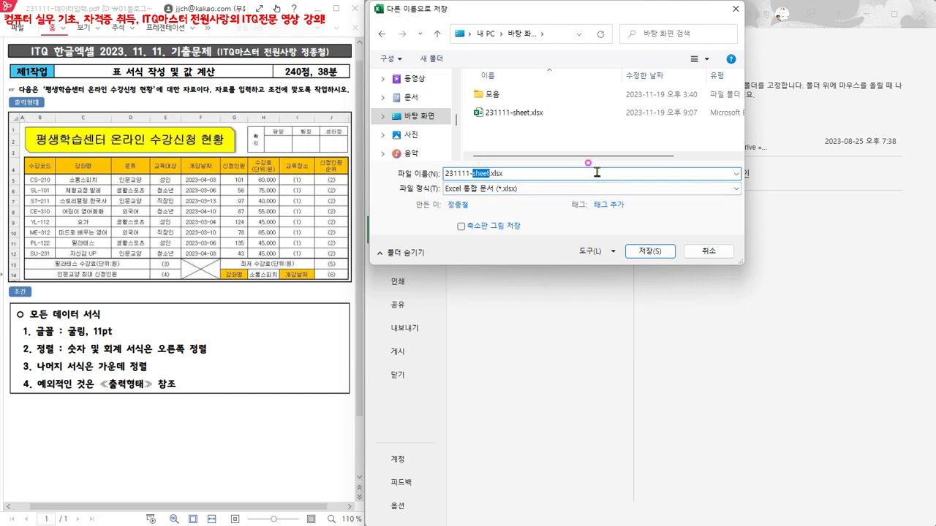
{"action": "type", "text": "시"}
{"action": "type", "text": "명"}
{"action": "type", "text": "데이터입력"}
{"action": "left_click", "coordinate": [645, 253]}
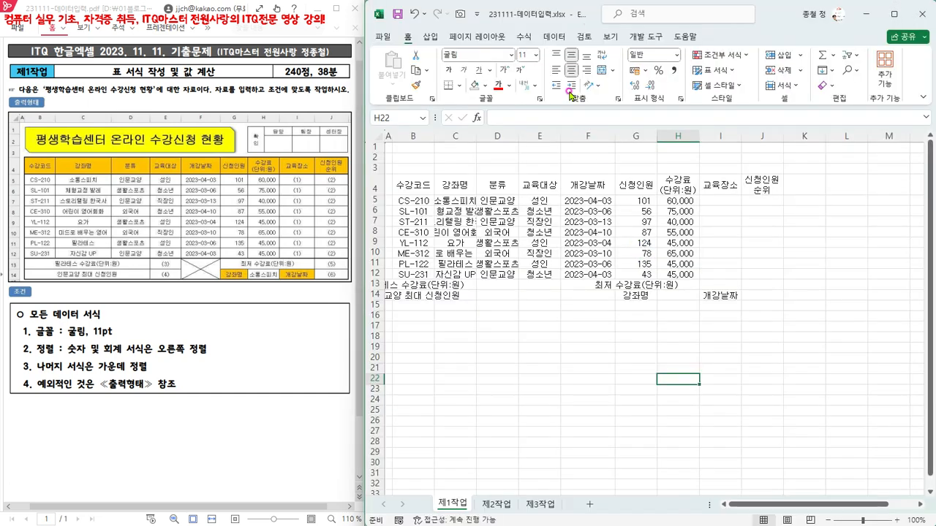